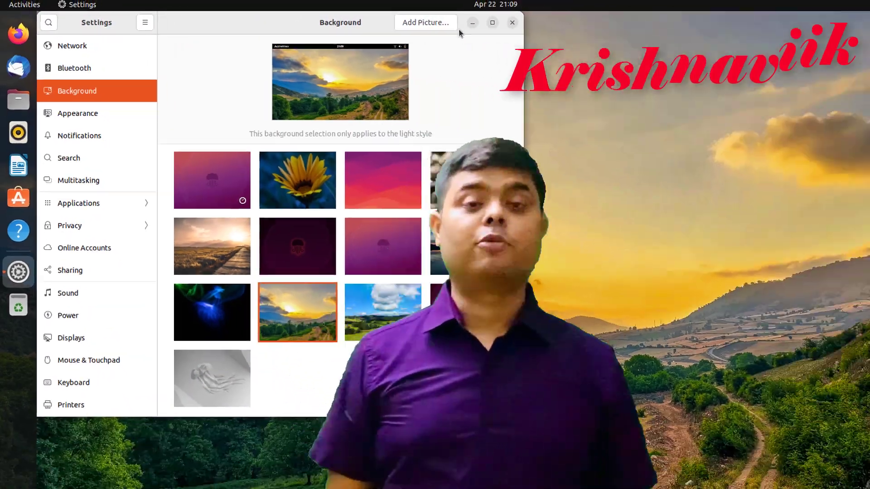
# - Pick the green-hills thumbnail on the Background page as wallpaper, then close Settings
pyautogui.click(568, 22)
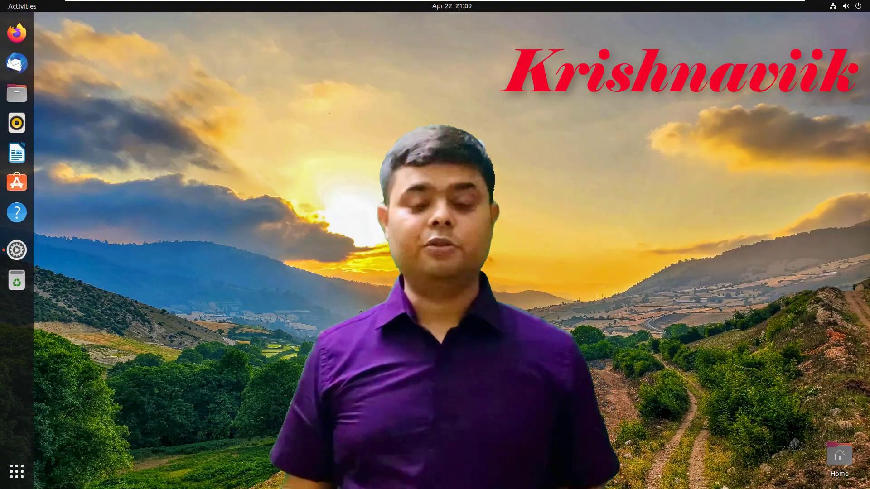
pyautogui.click(17, 249)
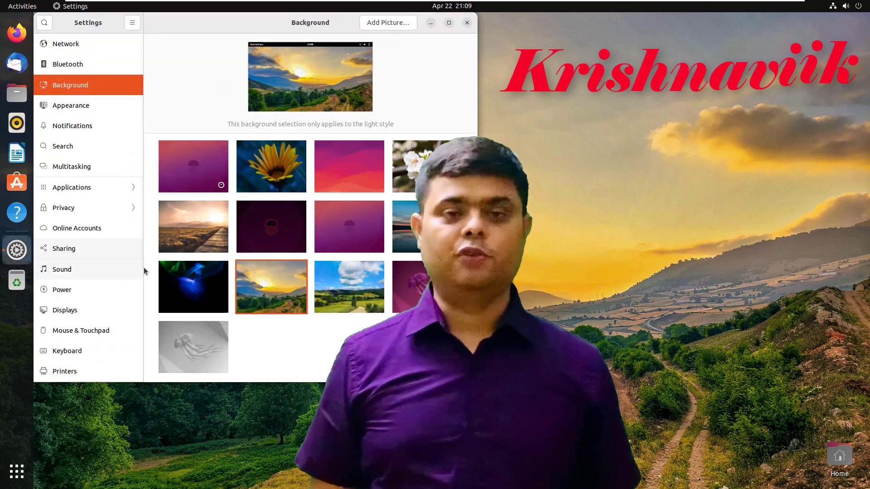
pyautogui.click(346, 283)
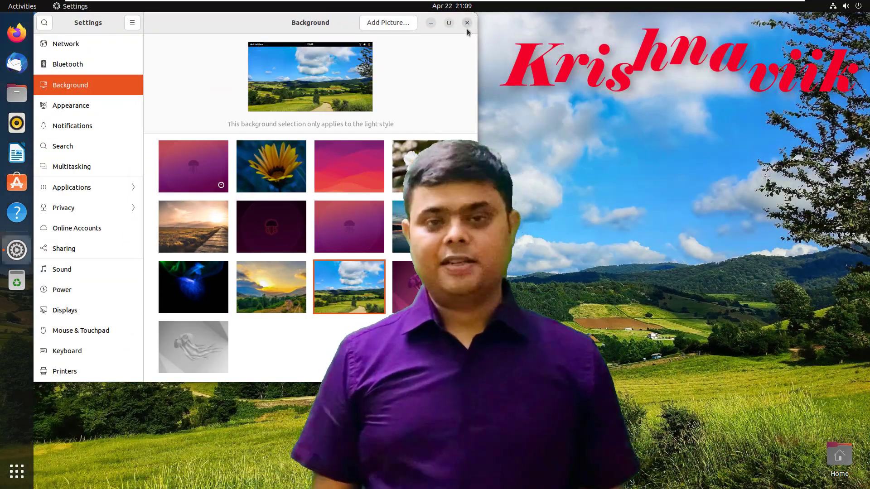
pyautogui.click(467, 23)
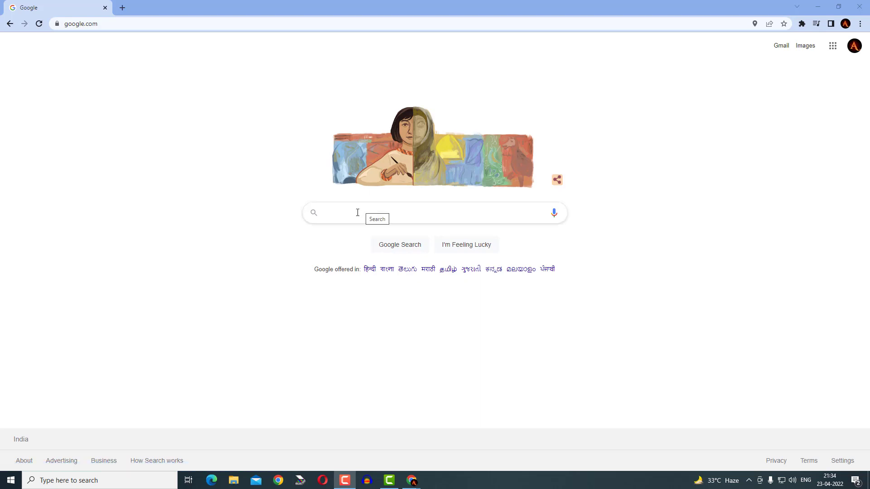
# - Search 'download ubuntu 22.04', open releases.ubuntu.com, and download the 64-bit PC (AMD64) desktop image
pyautogui.click(358, 213)
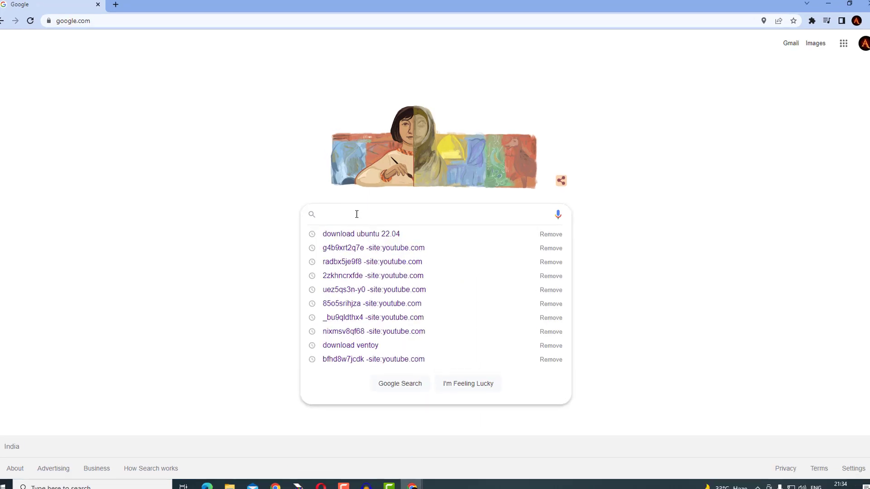
pyautogui.click(377, 231)
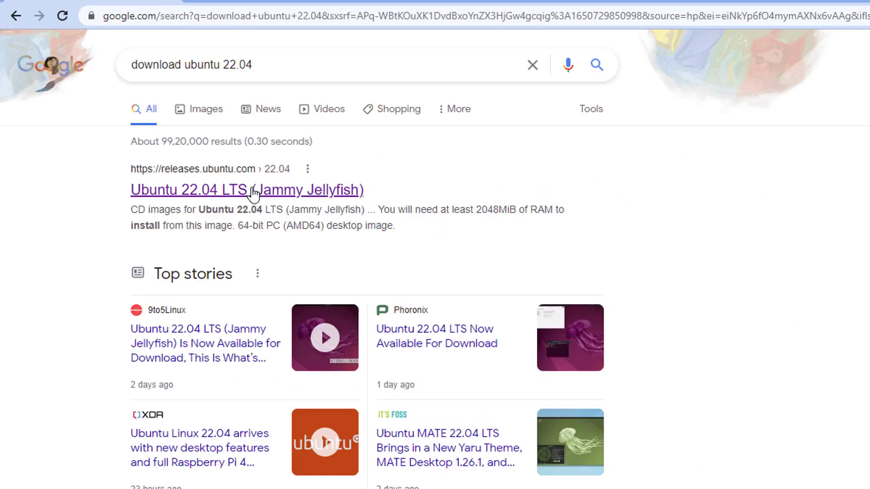
pyautogui.click(222, 198)
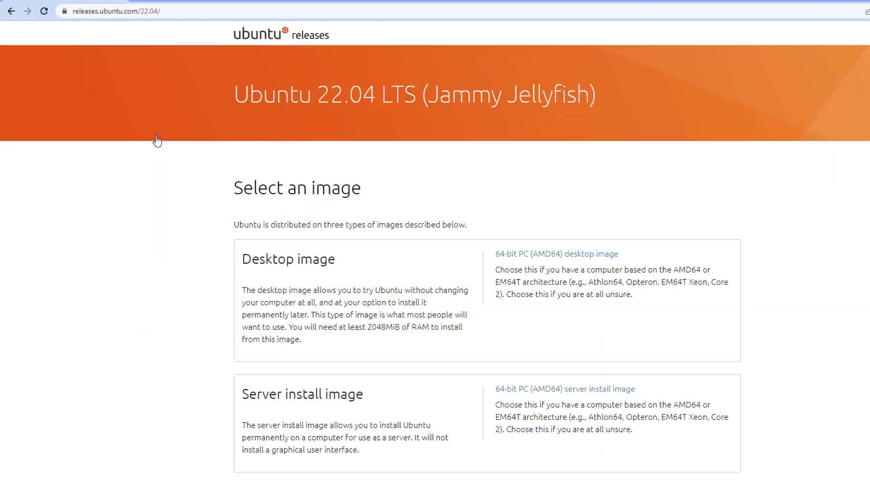
pyautogui.click(561, 255)
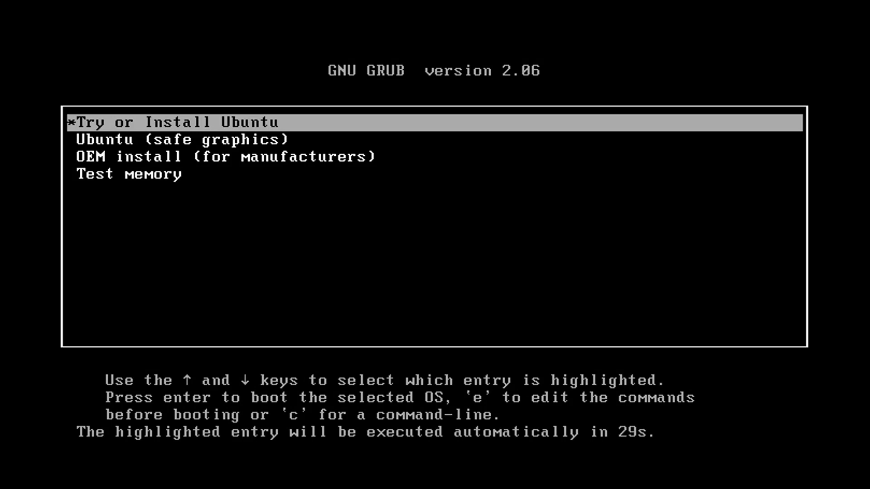
# - Boot 'Try or Install Ubuntu' from the GRUB menu without waiting for the countdown
pyautogui.press('Return')
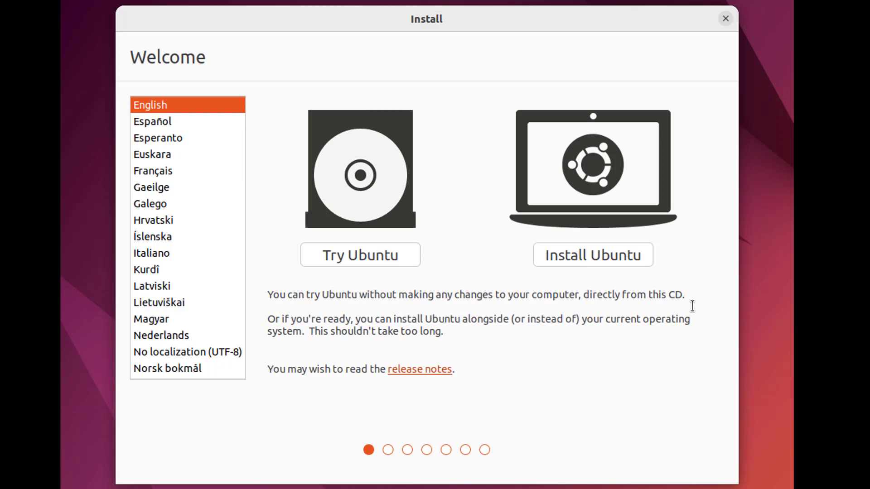
# - Choose Install Ubuntu, keep the English (US) keyboard, and accept the default update and software options
pyautogui.click(594, 252)
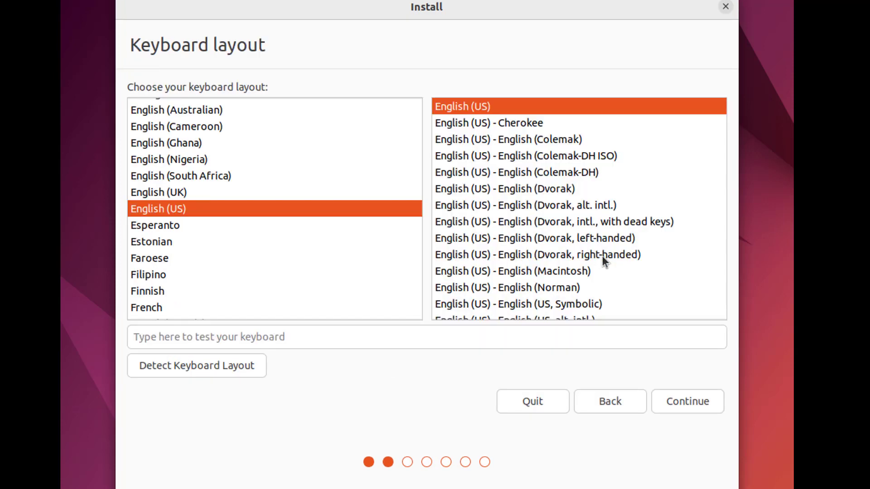
pyautogui.click(676, 399)
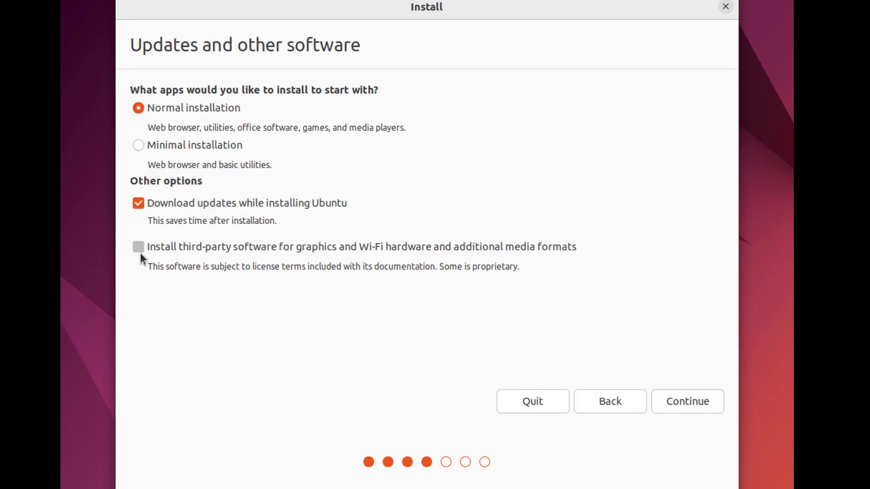
pyautogui.click(698, 402)
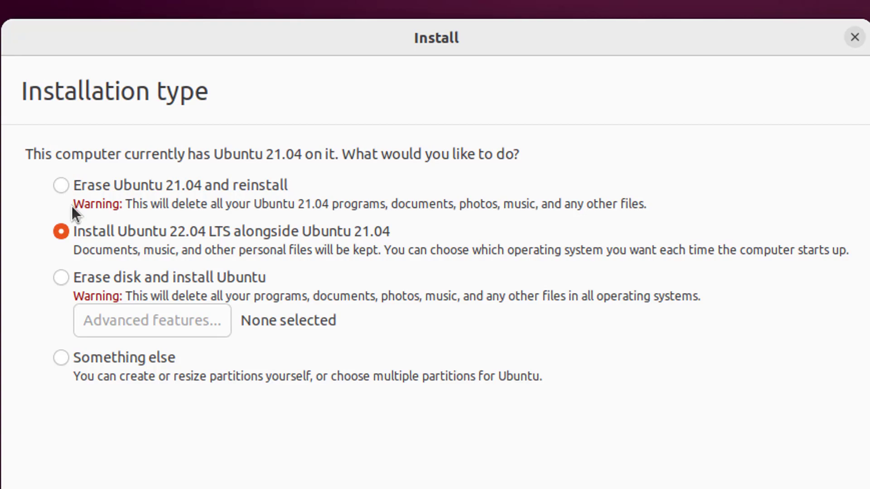
# - Erase Ubuntu 21.04 and reinstall, approve the disk changes, and set the time zone to India, Kolkata
pyautogui.click(61, 186)
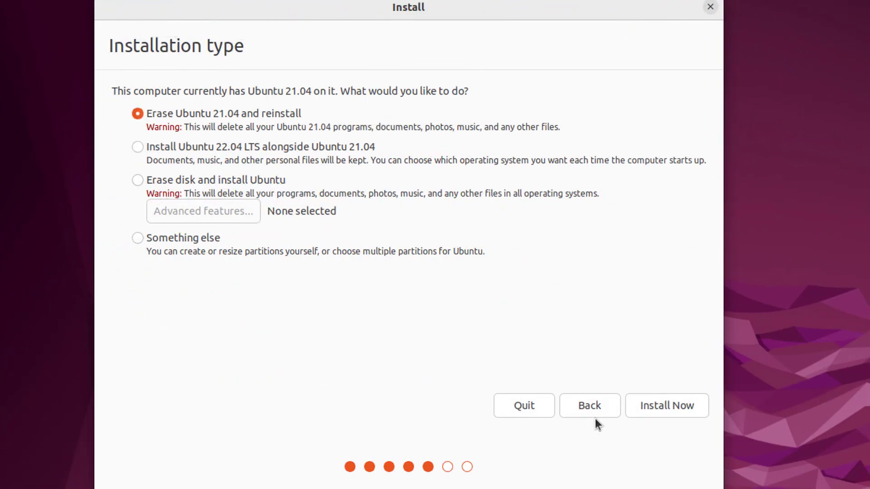
pyautogui.click(652, 408)
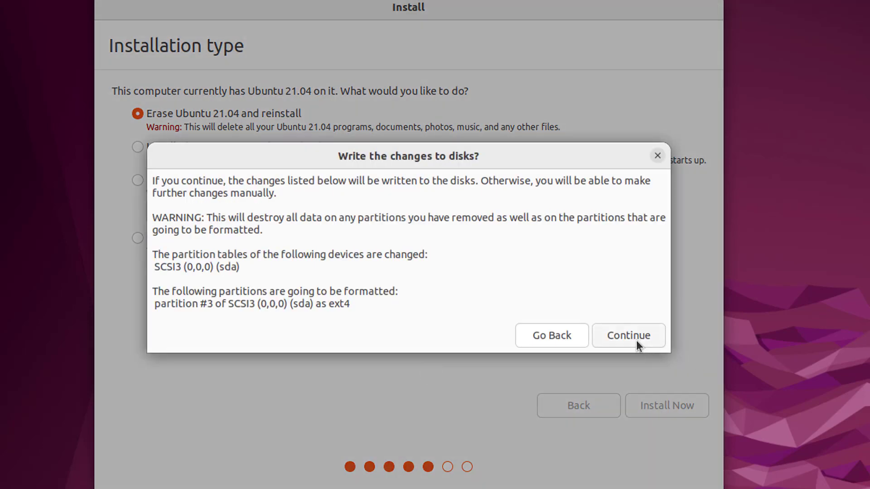
pyautogui.click(636, 340)
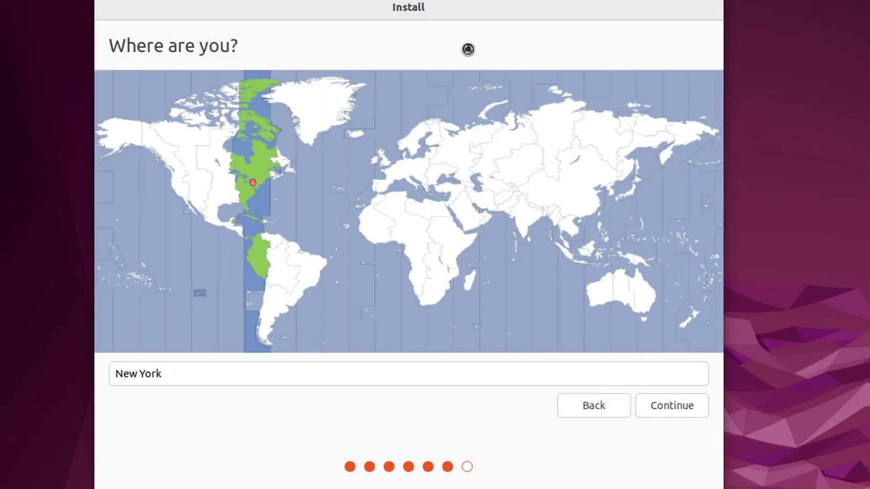
pyautogui.click(524, 212)
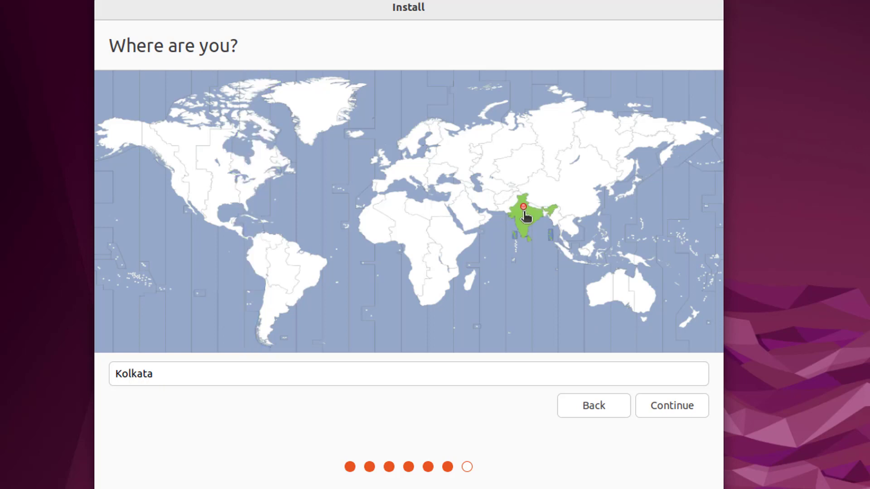
pyautogui.click(686, 412)
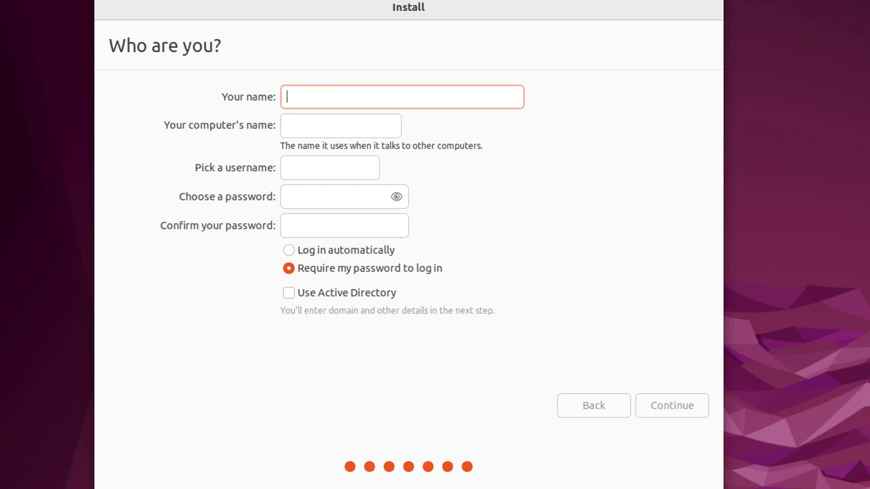
# - Enter the user's name and replace the suggested computer name with a custom one
pyautogui.write('A')
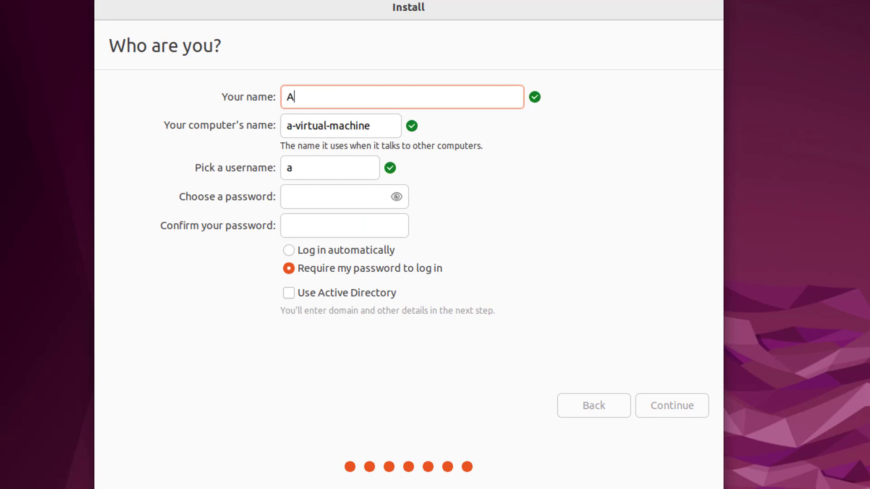
pyautogui.write('v')
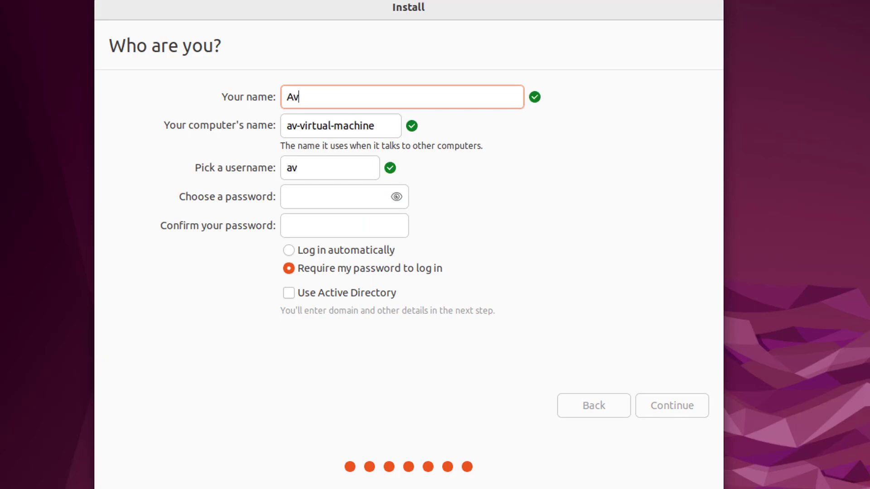
pyautogui.write('iik')
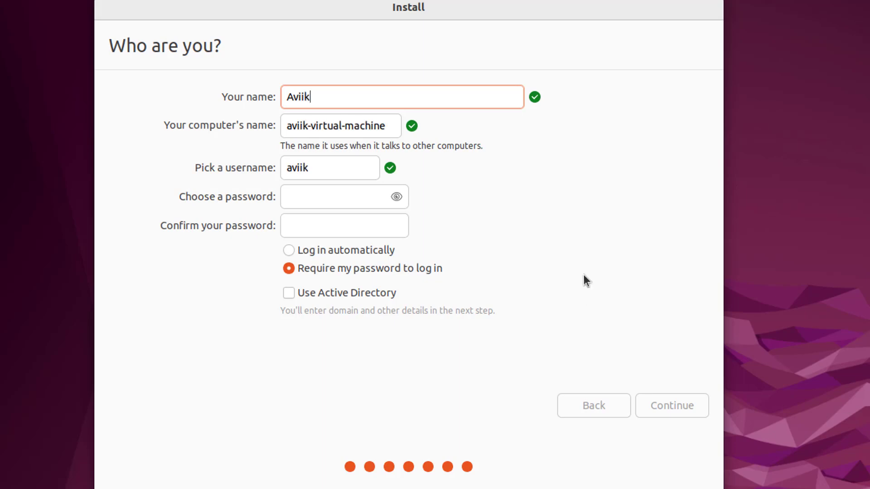
pyautogui.click(388, 127)
pyautogui.moveTo(386, 127); pyautogui.dragTo(273, 126)
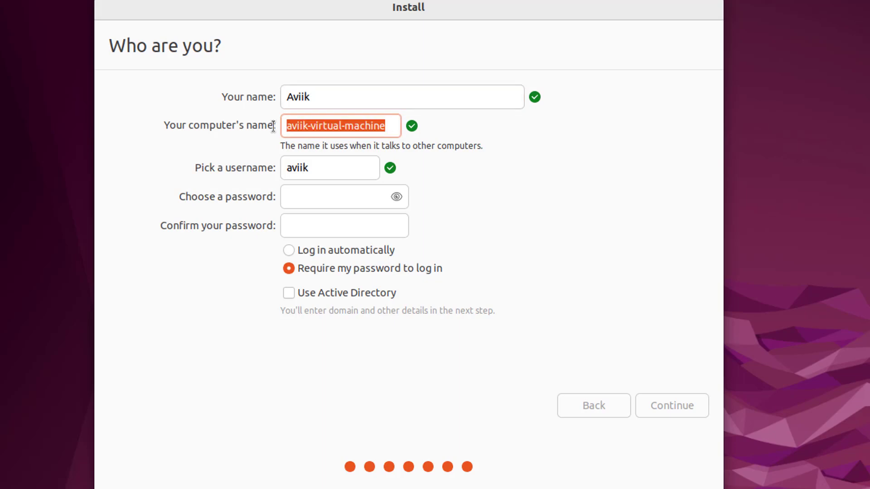
pyautogui.write('K')
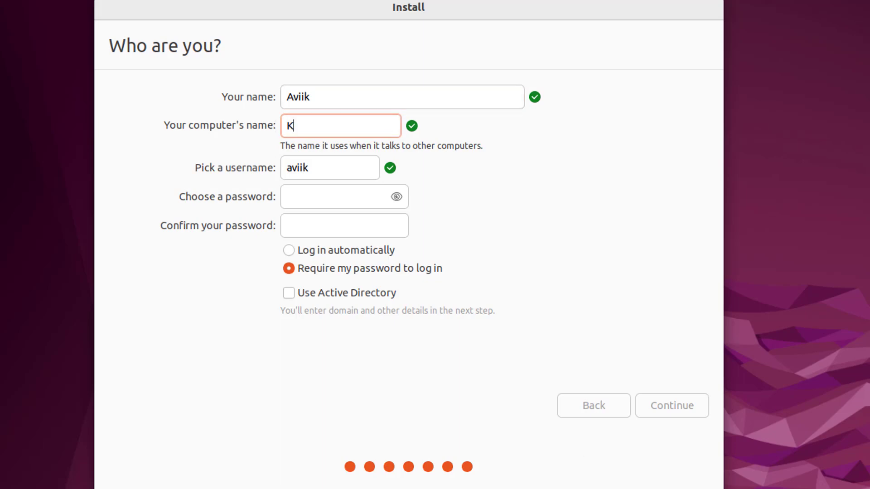
pyautogui.write('rishnaviik')
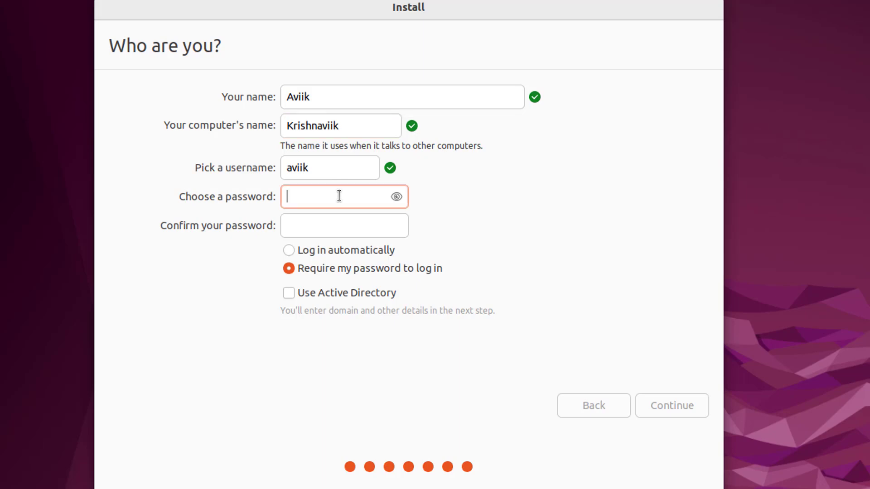
# - Type the account password and its confirmation, then continue with the installation
pyautogui.write('123')
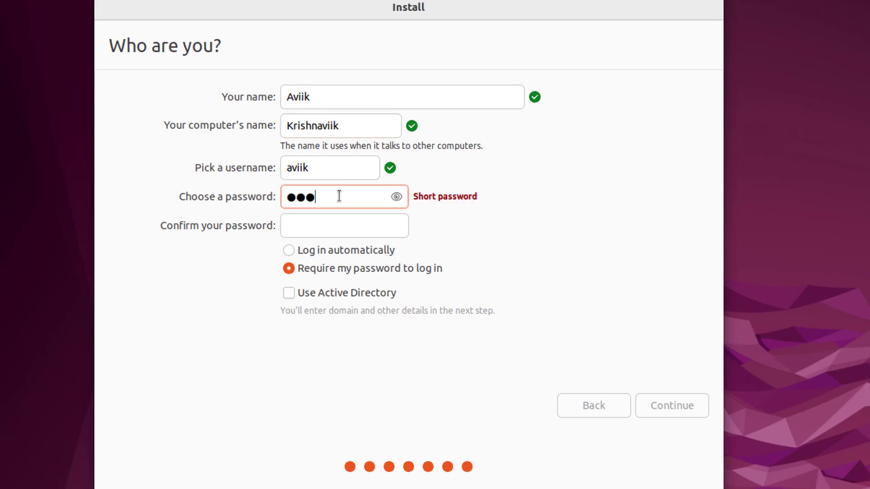
pyautogui.write('4')
pyautogui.press('Tab')
pyautogui.write('12')
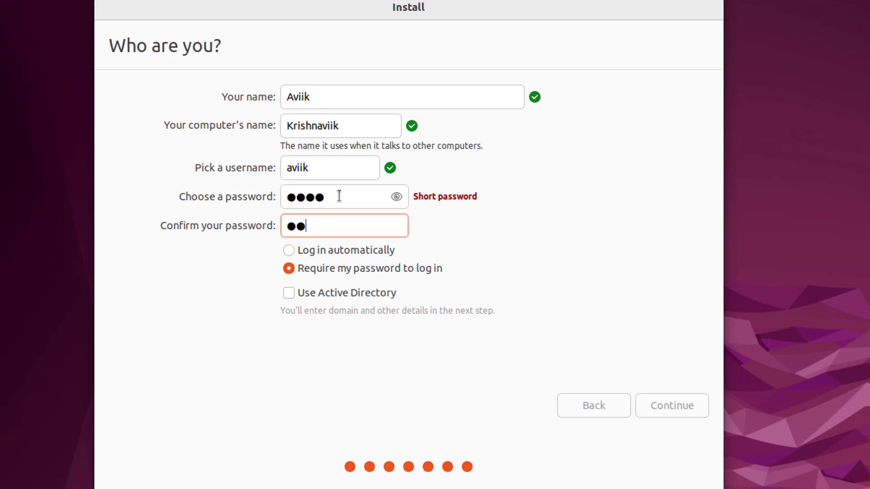
pyautogui.write('34')
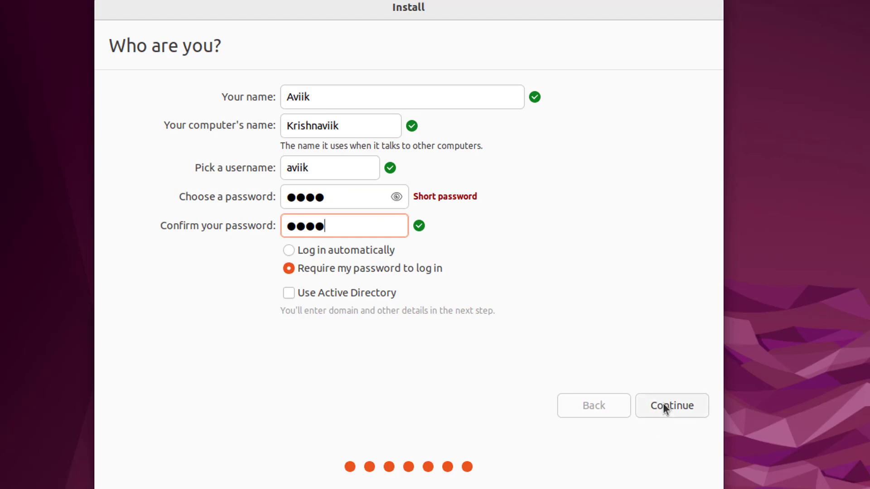
pyautogui.click(703, 404)
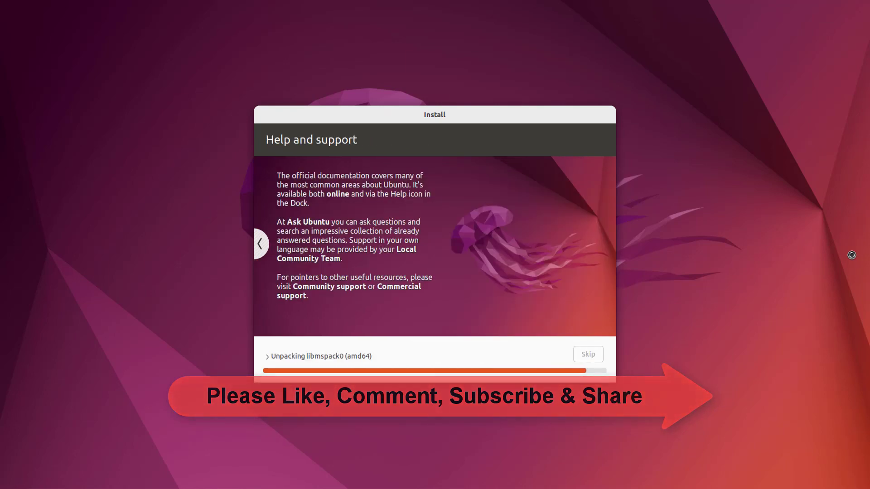
# - Restart the computer once the Installation Complete dialog appears
pyautogui.click(536, 270)
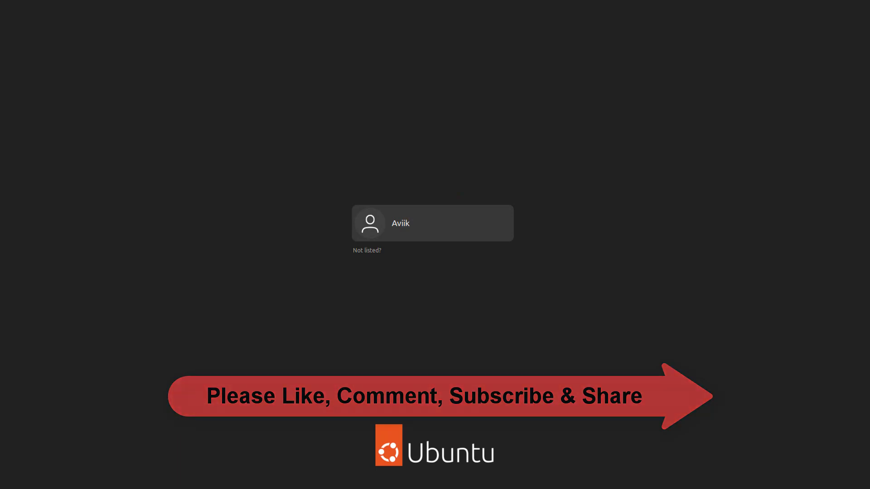
# - Sign in, skip Online Accounts, choose 'No, don't send system info', and finish the welcome wizard
pyautogui.click(445, 240)
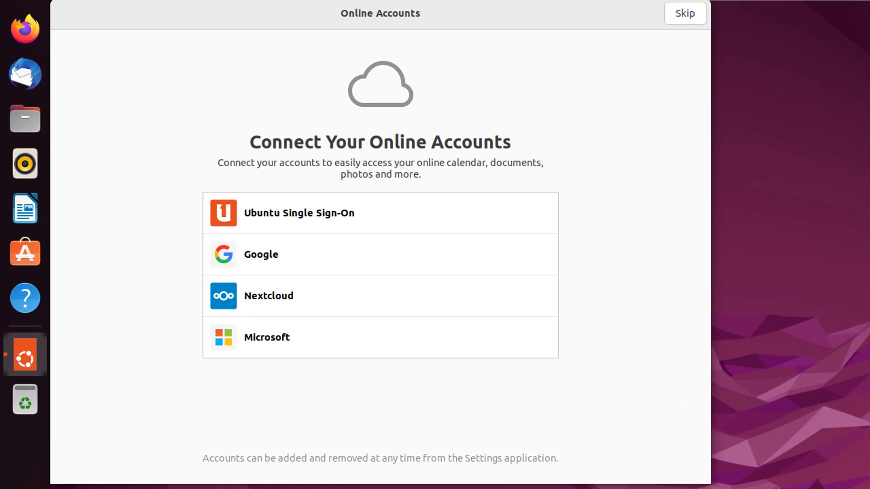
pyautogui.click(685, 14)
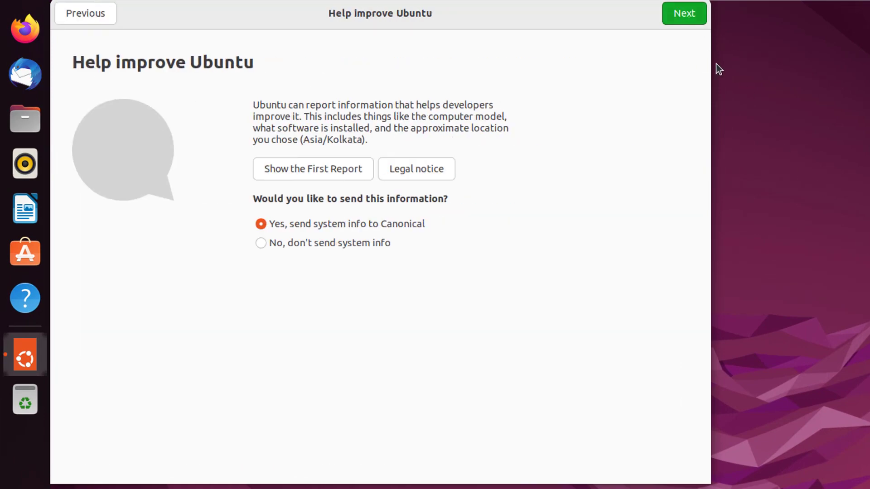
pyautogui.click(378, 243)
pyautogui.click(684, 14)
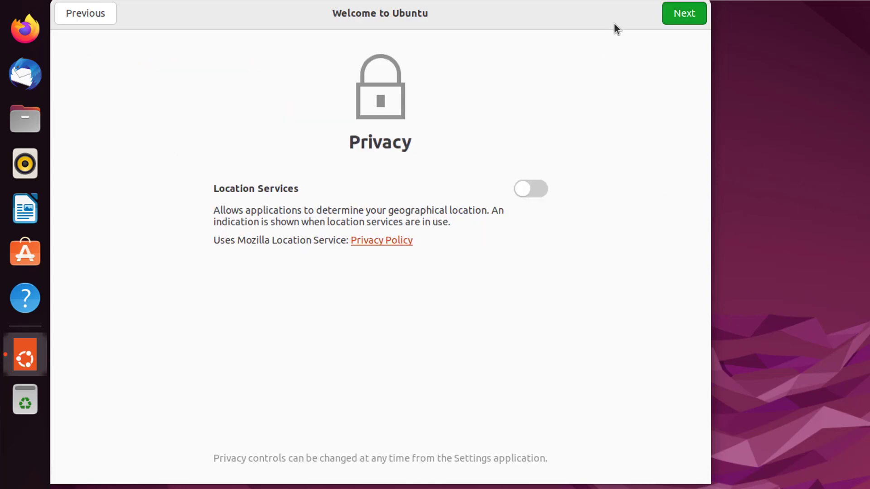
pyautogui.click(690, 14)
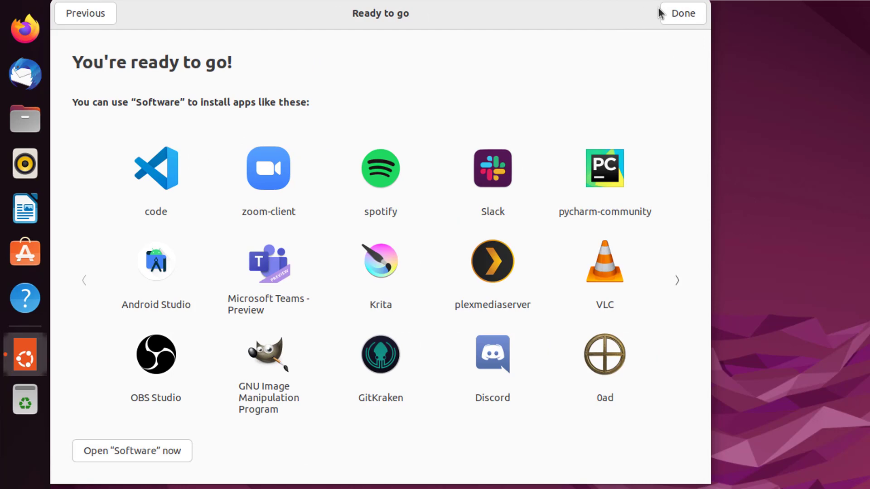
pyautogui.click(672, 14)
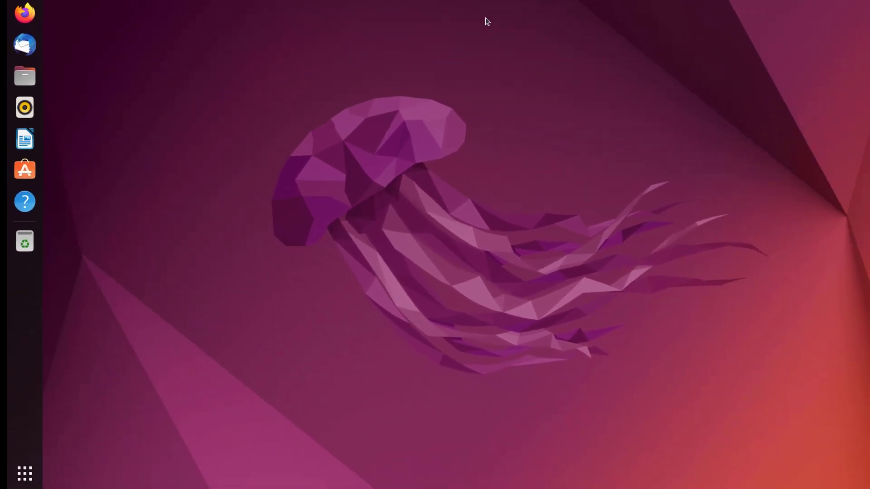
# - Open a terminal in the Desktop folder, run hostnamectl, and highlight the Ubuntu 22.04 LTS and hostname lines
pyautogui.rightClick(482, 104)
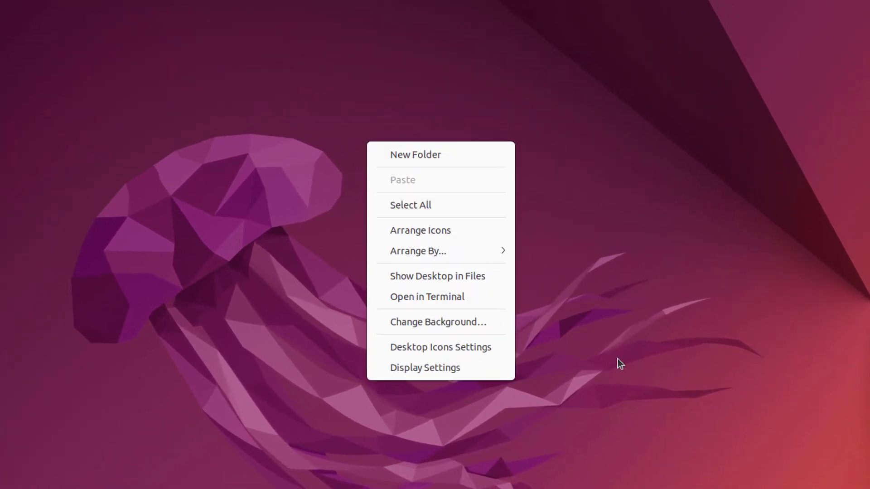
pyautogui.click(464, 305)
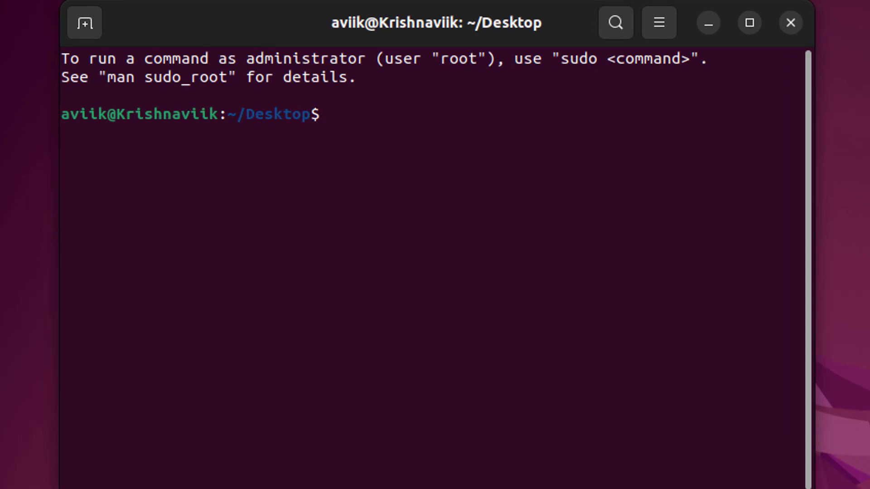
pyautogui.write('hostnamectl')
pyautogui.press('Return')
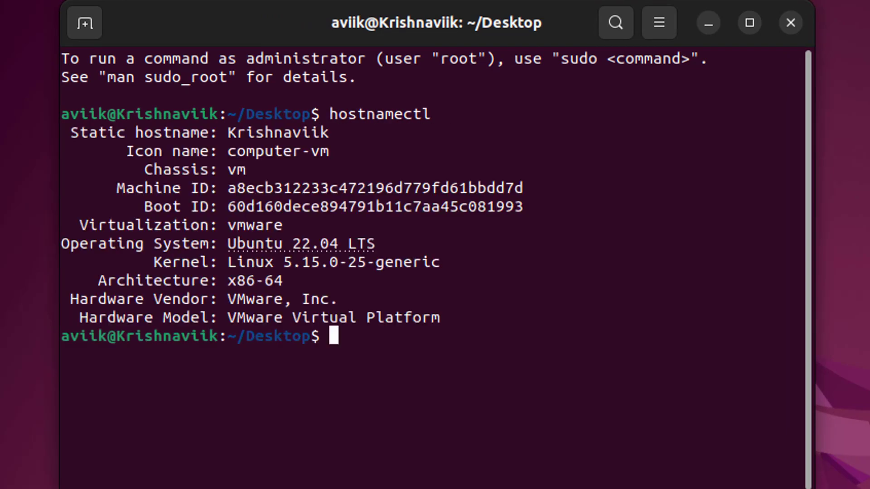
pyautogui.moveTo(411, 243); pyautogui.dragTo(232, 247)
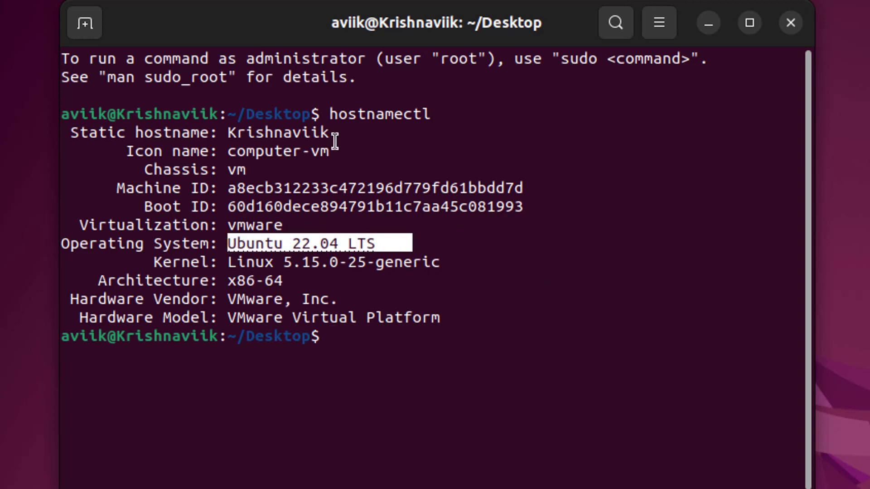
pyautogui.moveTo(339, 132); pyautogui.dragTo(227, 132)
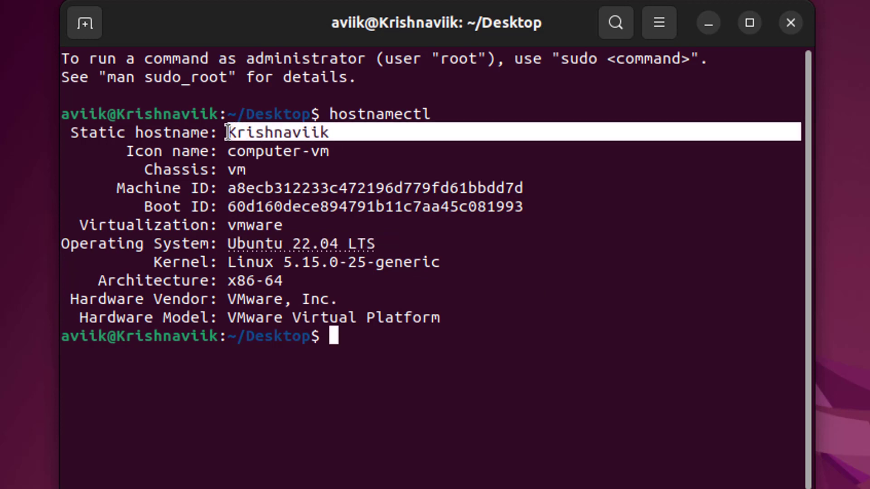
# - Close the terminal, then via Change Background make the green fields landscape with a dirt road the wallpaper
pyautogui.click(610, 326)
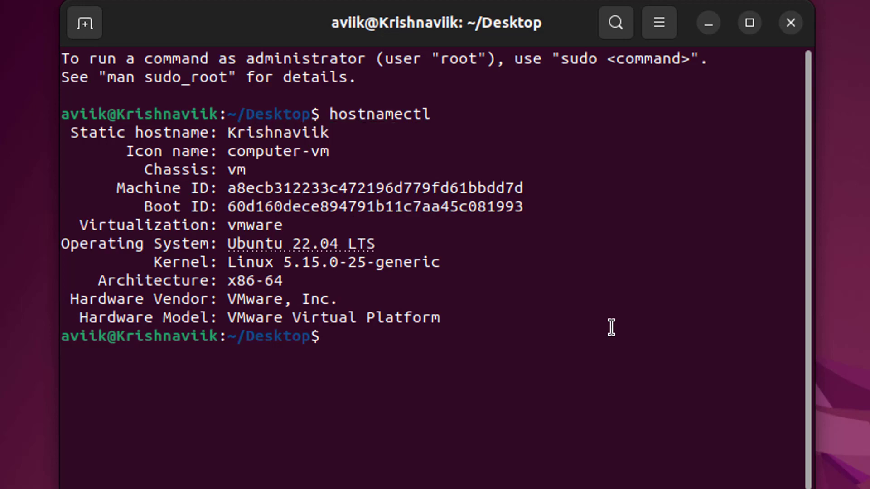
pyautogui.click(794, 26)
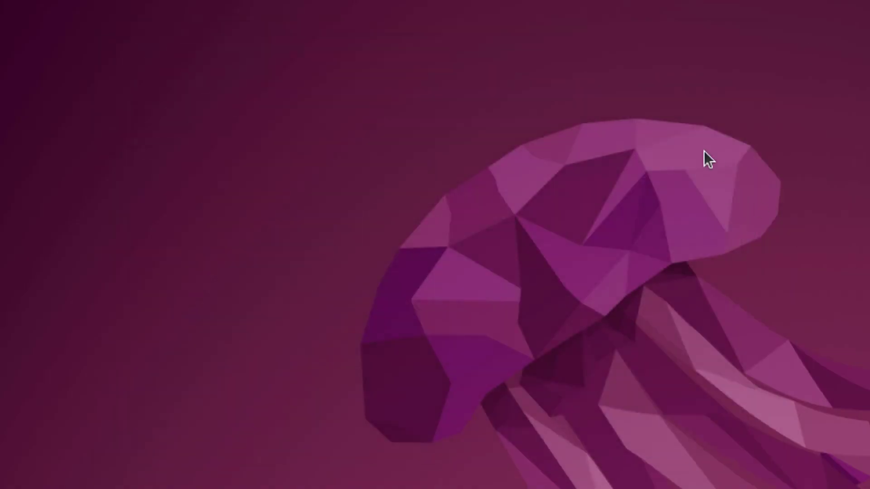
pyautogui.rightClick(633, 55)
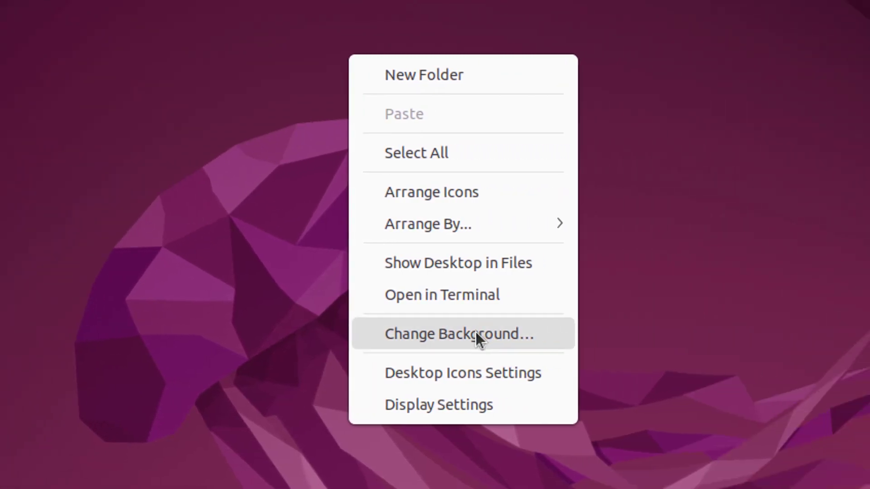
pyautogui.click(743, 333)
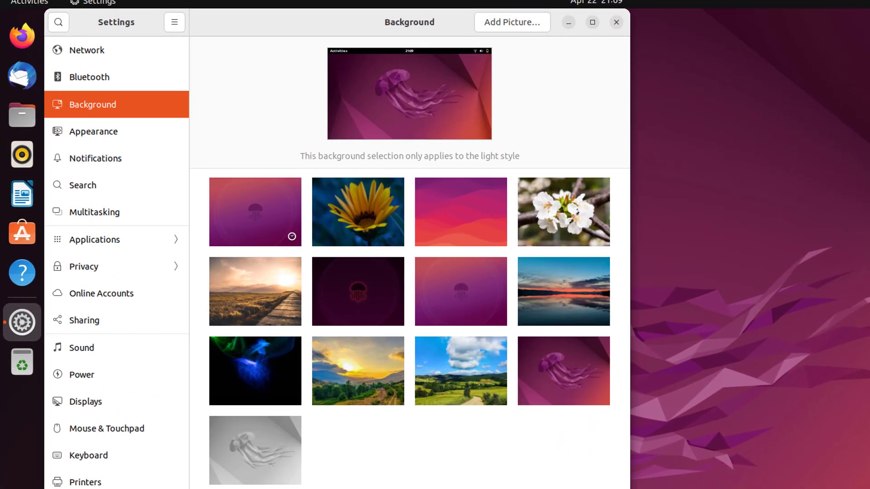
pyautogui.click(355, 366)
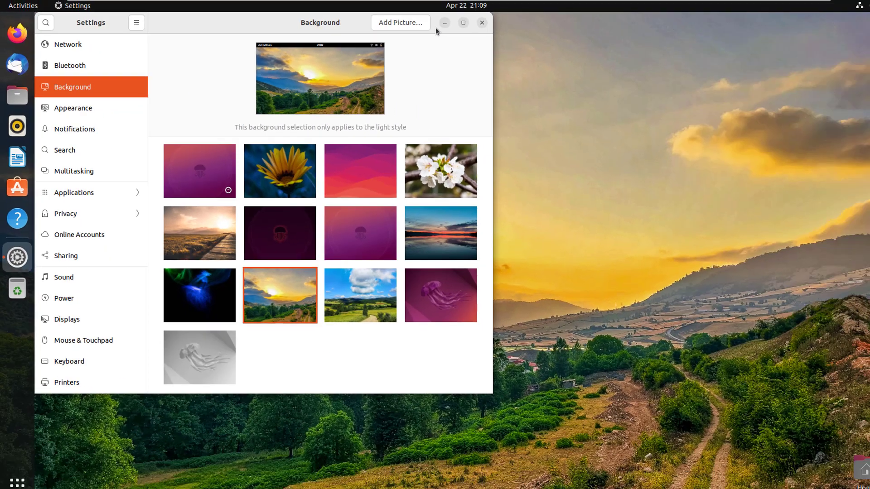
pyautogui.click(445, 23)
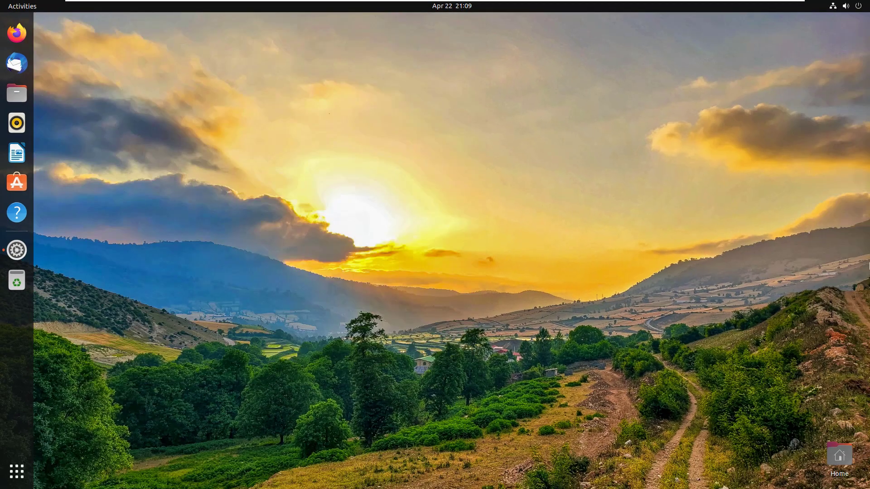
pyautogui.click(17, 250)
pyautogui.click(358, 309)
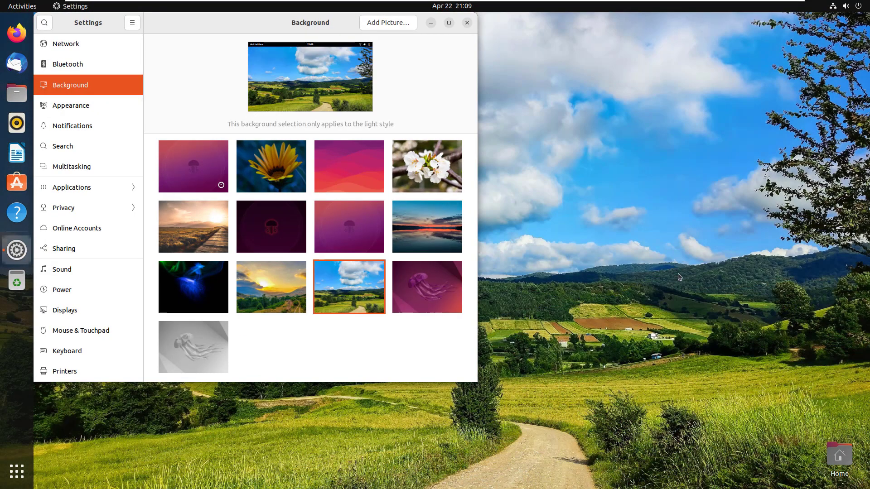
pyautogui.click(466, 24)
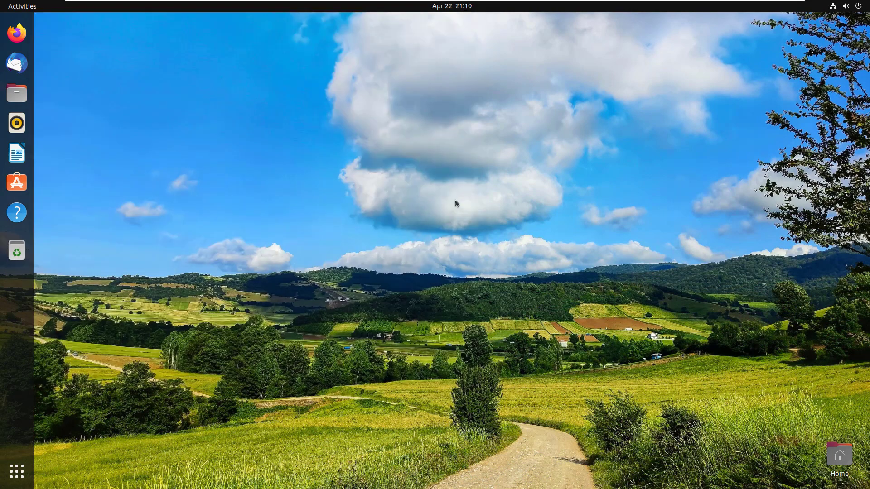
# - Open the app grid and scroll to its second page and back to the first
pyautogui.click(17, 471)
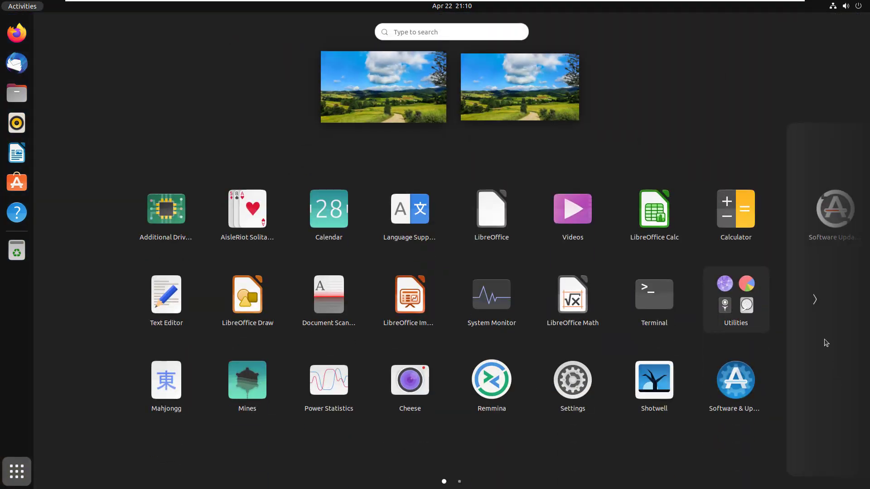
pyautogui.scroll(-1, 517, 382)
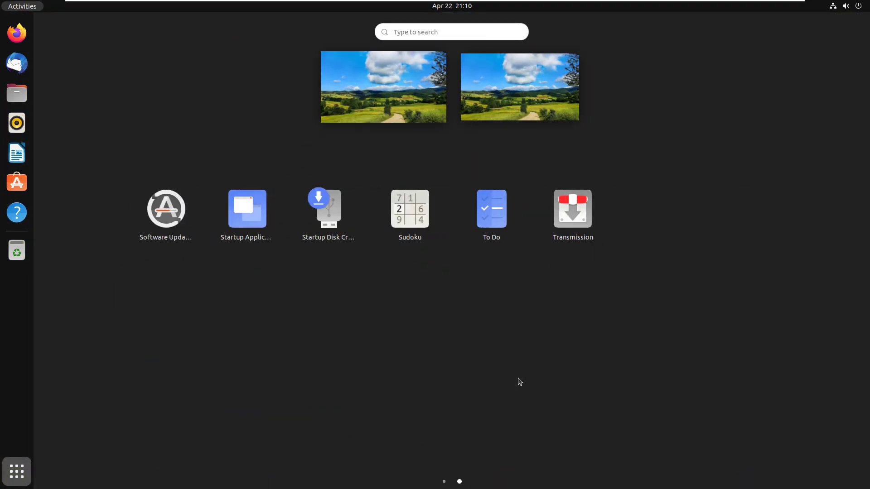
pyautogui.scroll(1, 520, 381)
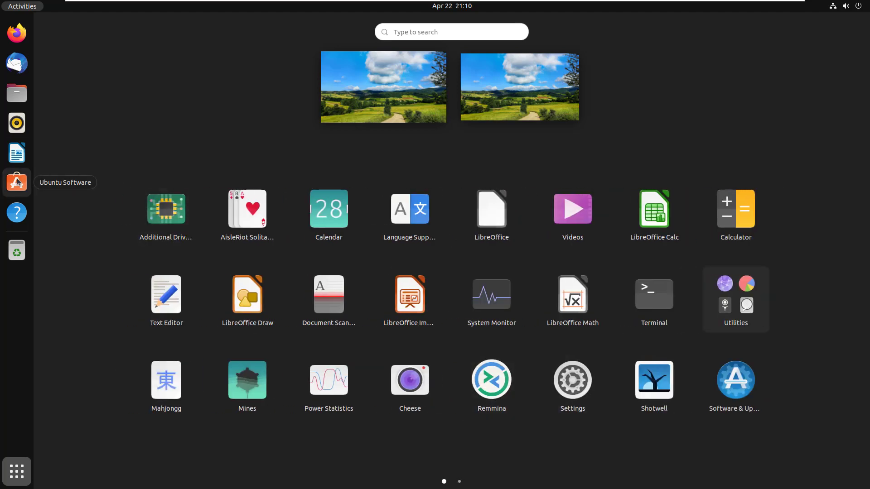
# - Launch Ubuntu Software from the dock and search for 'vlc'
pyautogui.click(17, 182)
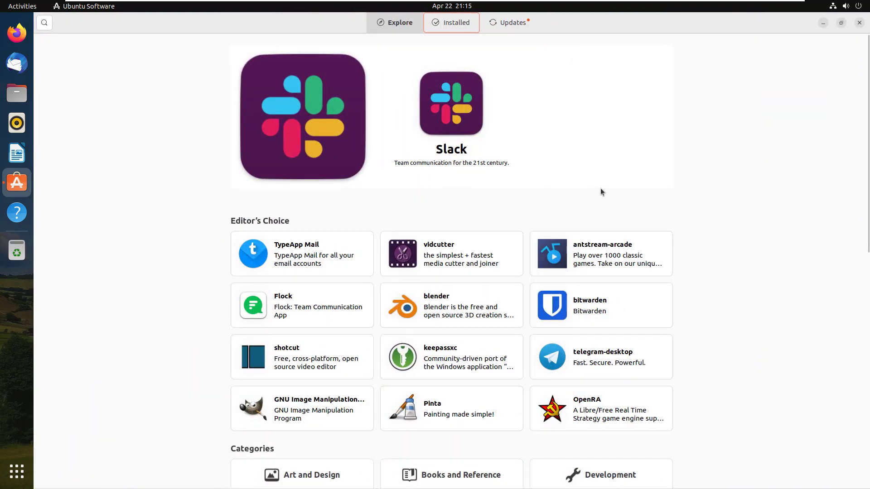
pyautogui.scroll(-3, 609, 217)
pyautogui.scroll(3, 621, 251)
pyautogui.click(43, 23)
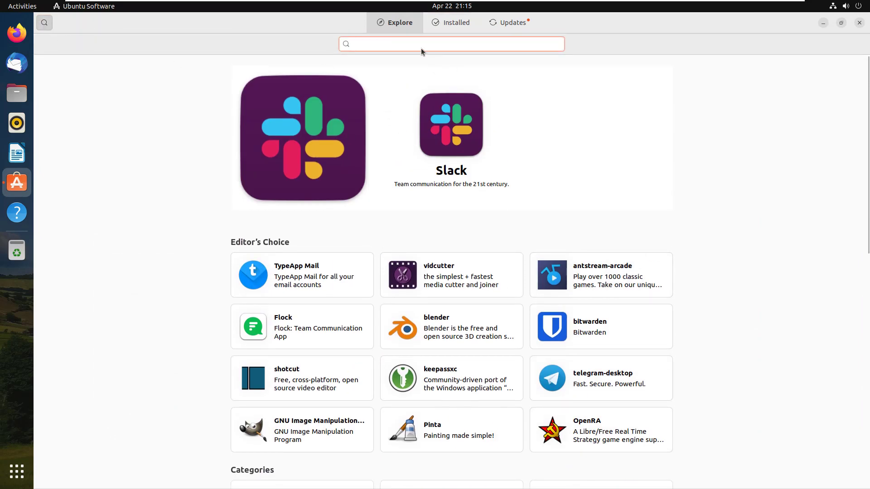
pyautogui.write('vlc')
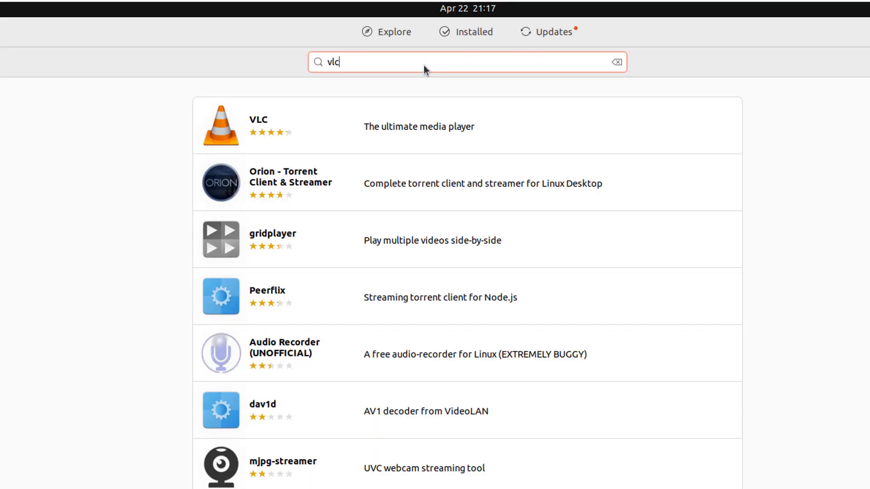
# - Open VLC's details page and install it, authenticating with the account password
pyautogui.click(239, 130)
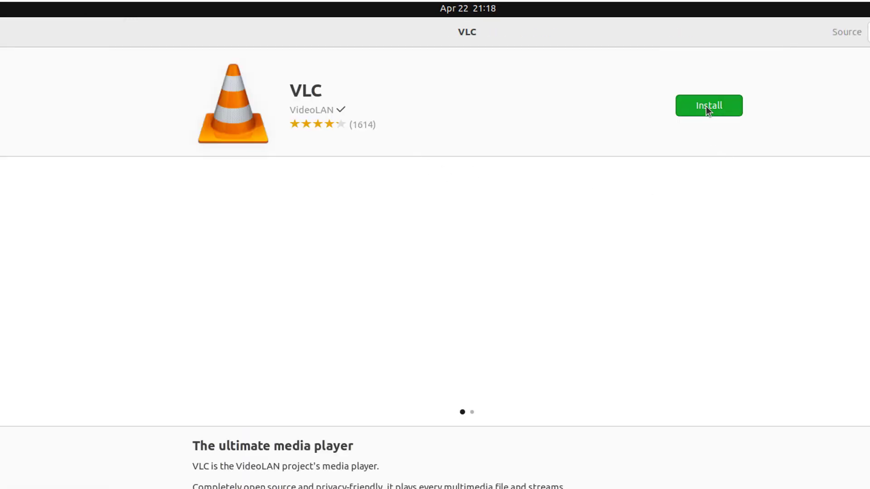
pyautogui.click(706, 106)
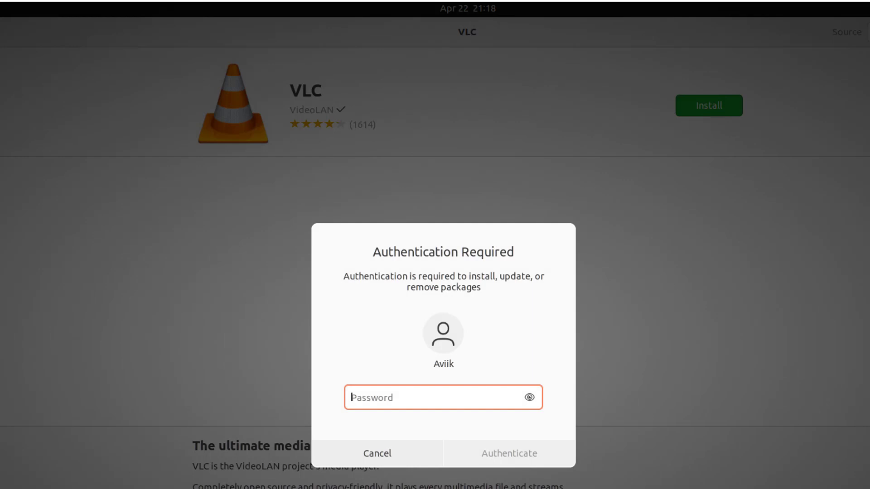
pyautogui.write('****')
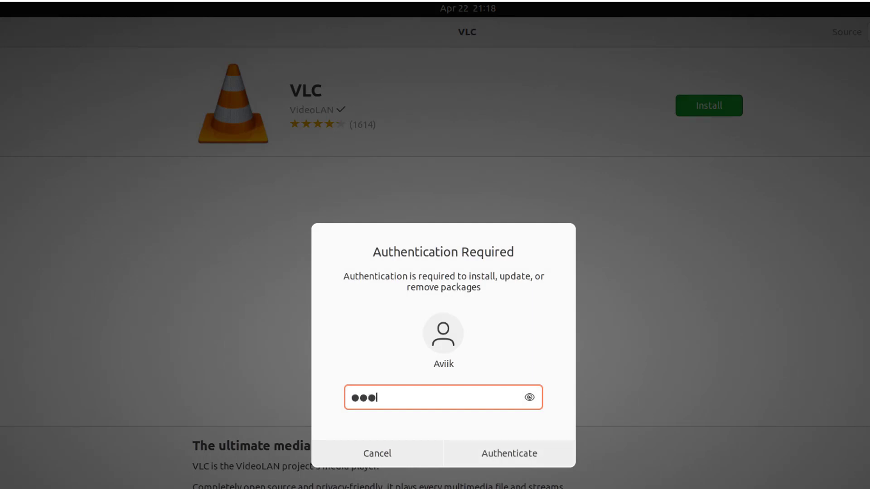
pyautogui.click(520, 456)
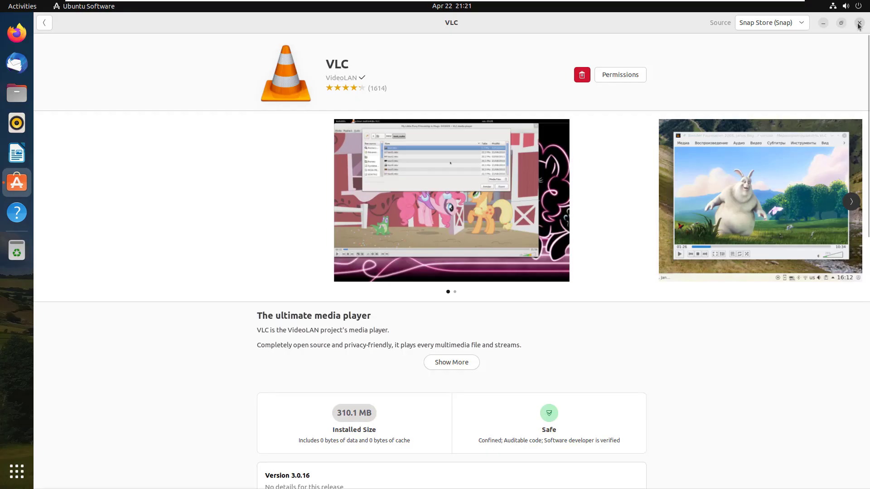
# - Close Ubuntu Software, launch VLC from the app grid, accept its privacy policy, then close it
pyautogui.click(859, 25)
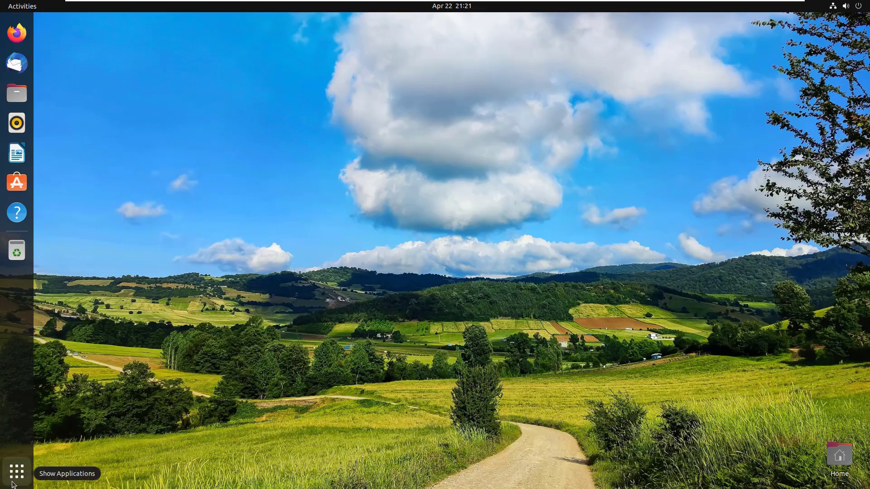
pyautogui.click(14, 484)
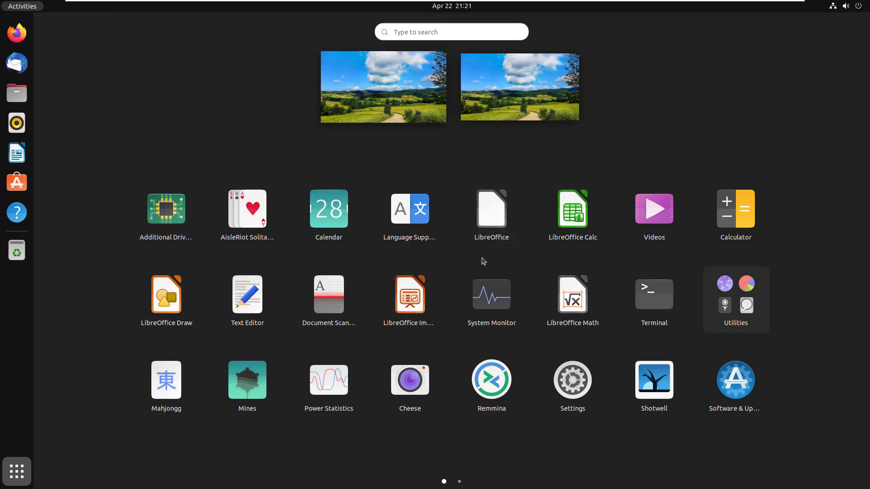
pyautogui.scroll(-1, 483, 261)
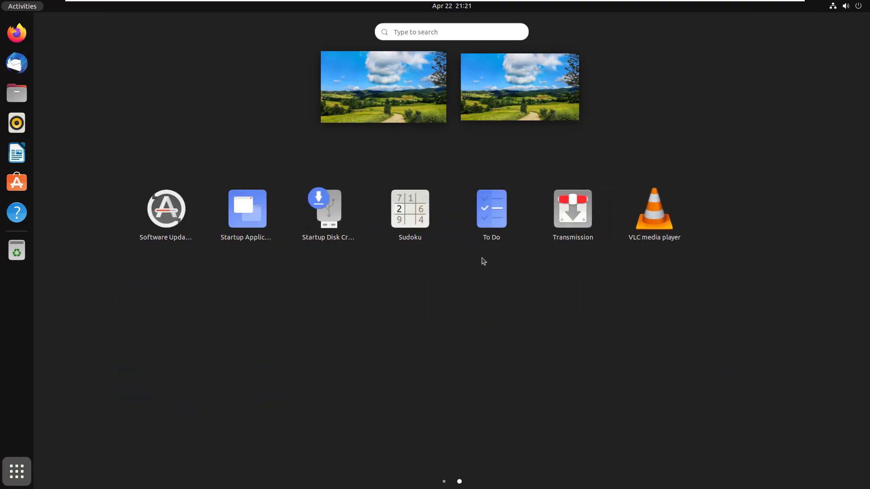
pyautogui.click(650, 218)
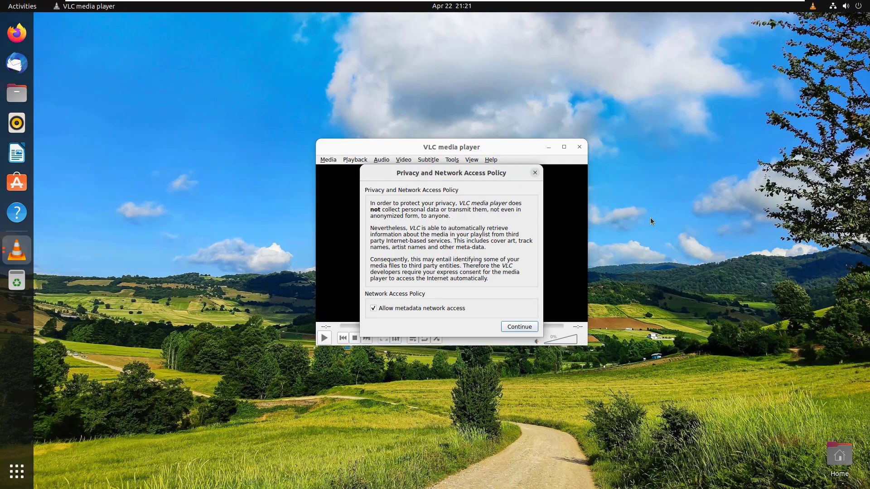
pyautogui.click(509, 327)
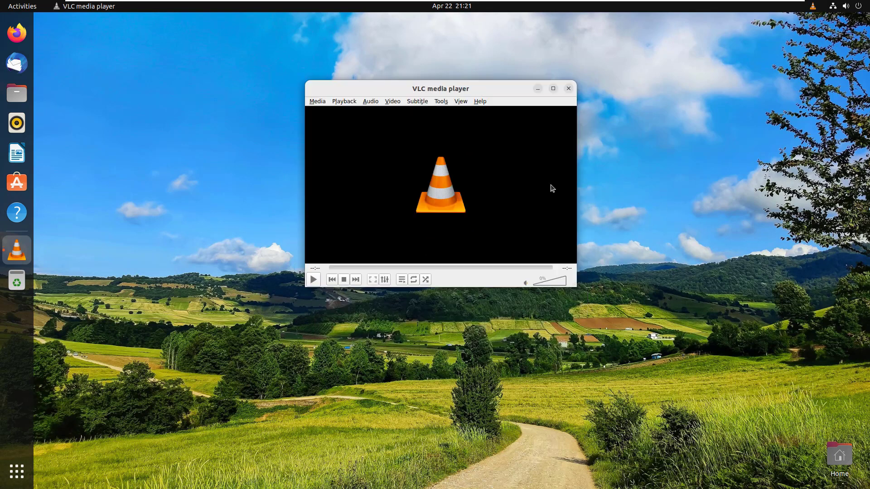
pyautogui.click(568, 88)
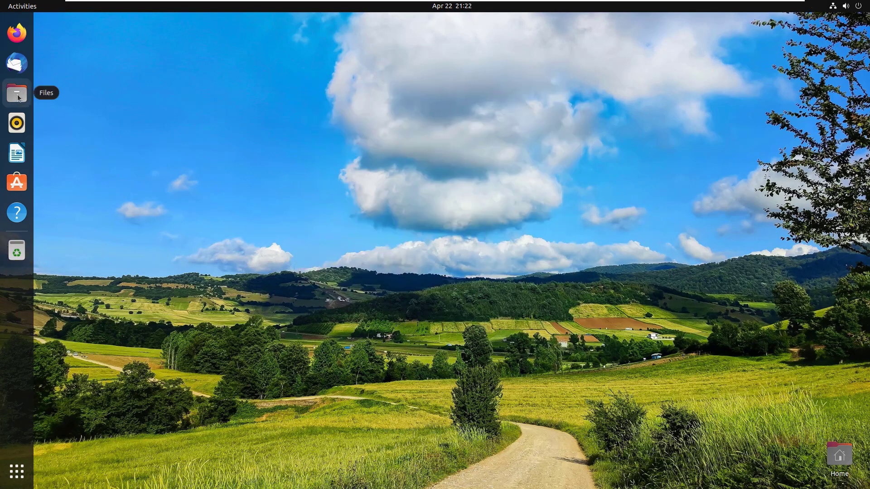
# - Open the home folder in Files, maximize the window, then close it
pyautogui.click(18, 97)
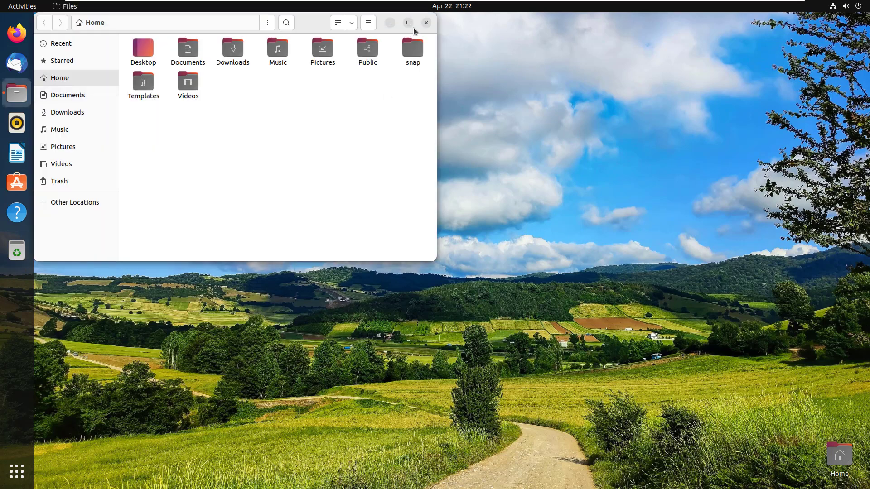
pyautogui.click(408, 23)
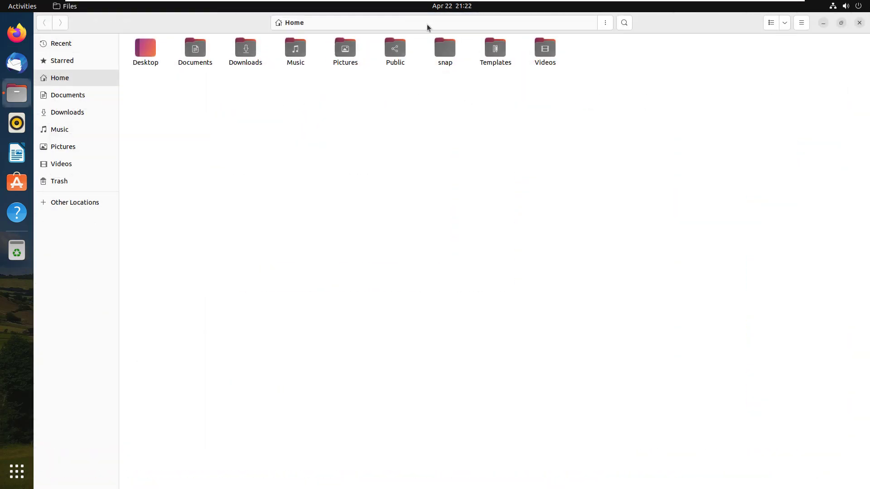
pyautogui.click(859, 23)
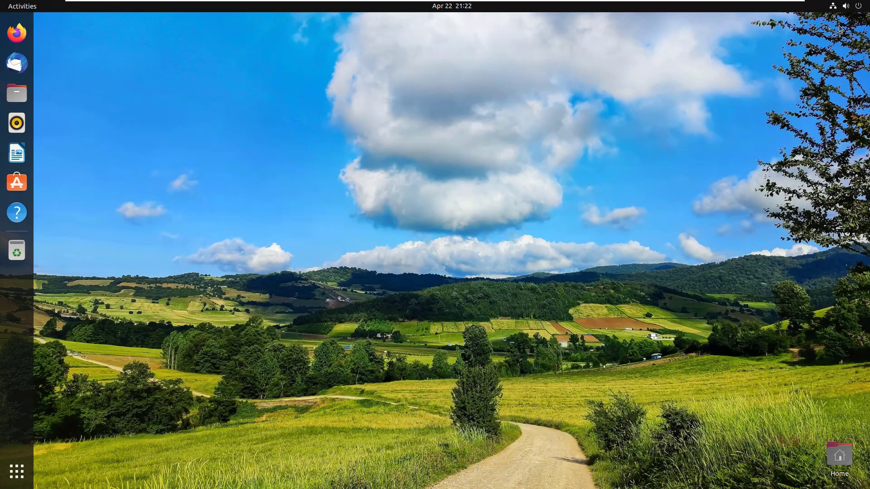
pyautogui.click(16, 471)
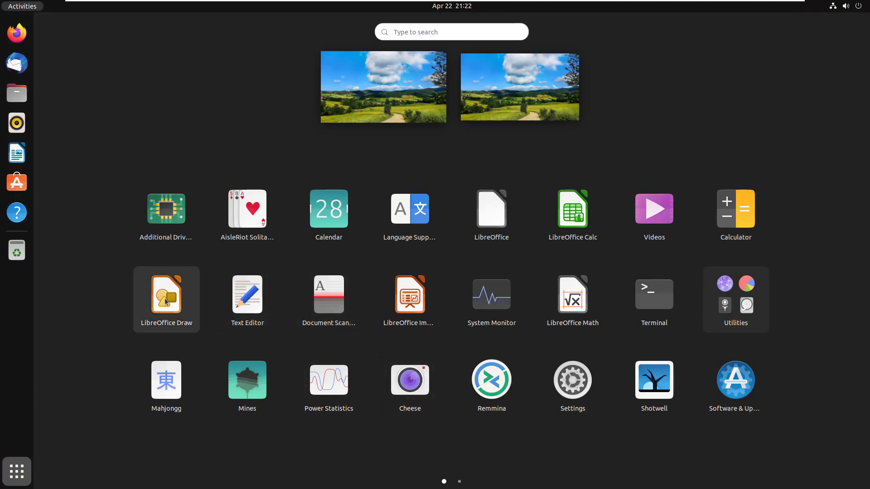
pyautogui.click(573, 218)
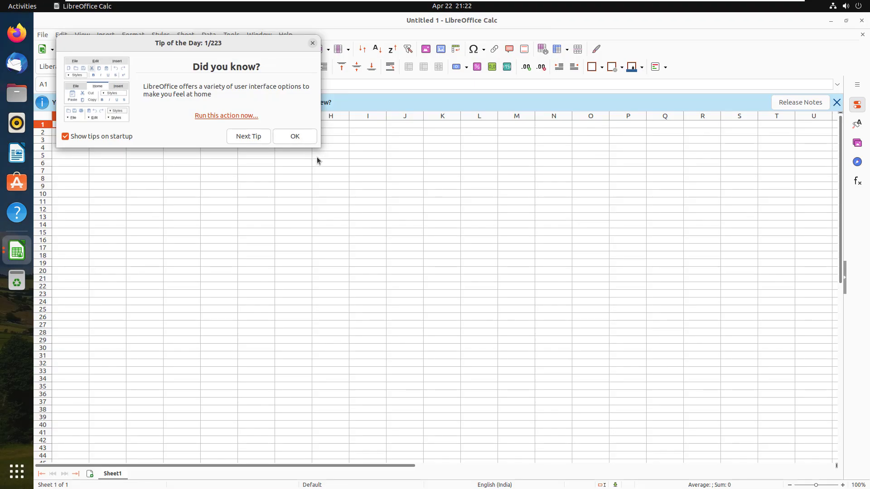
pyautogui.click(312, 42)
pyautogui.moveTo(839, 239); pyautogui.dragTo(842, 371)
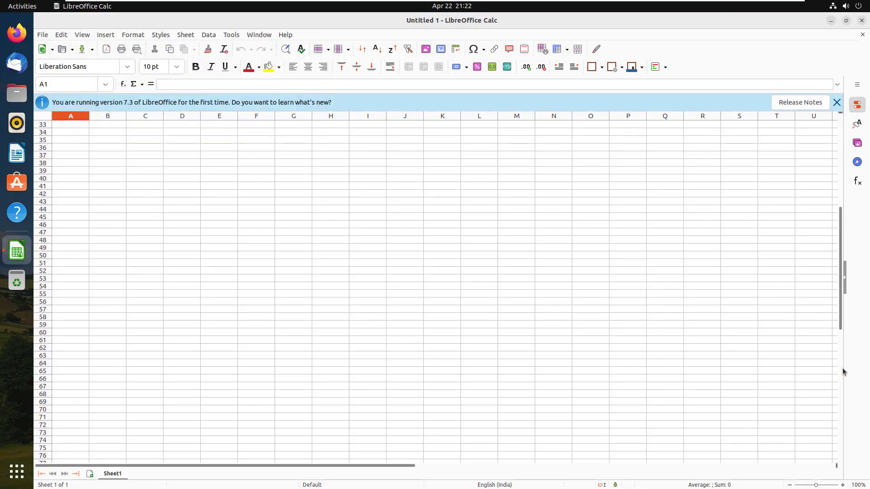
pyautogui.click(861, 20)
pyautogui.click(17, 153)
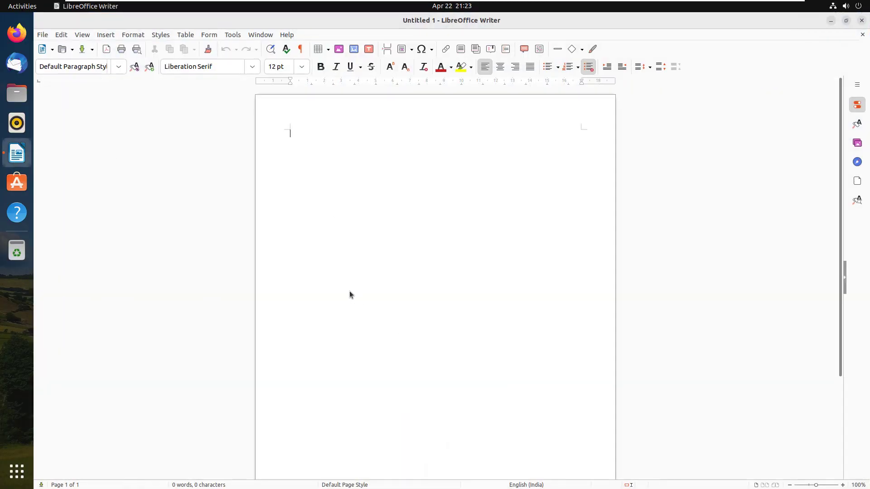
pyautogui.click(862, 21)
pyautogui.click(22, 473)
pyautogui.click(493, 204)
pyautogui.click(82, 214)
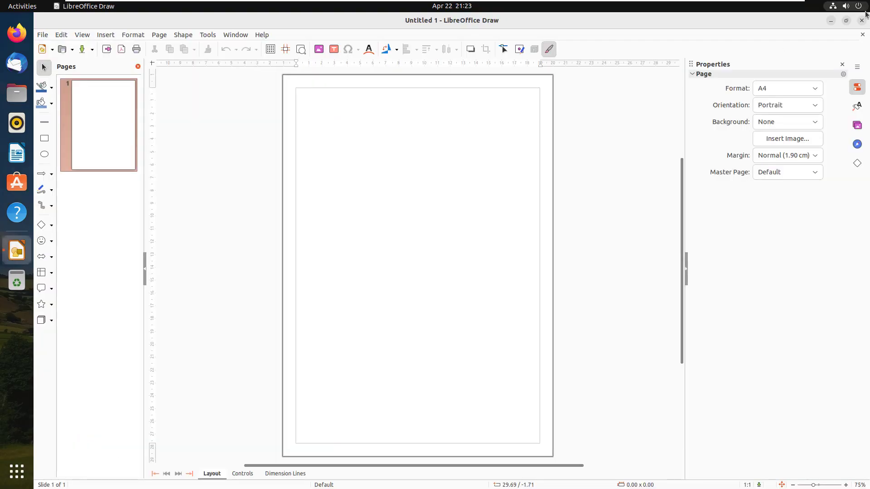
pyautogui.click(861, 21)
pyautogui.click(11, 477)
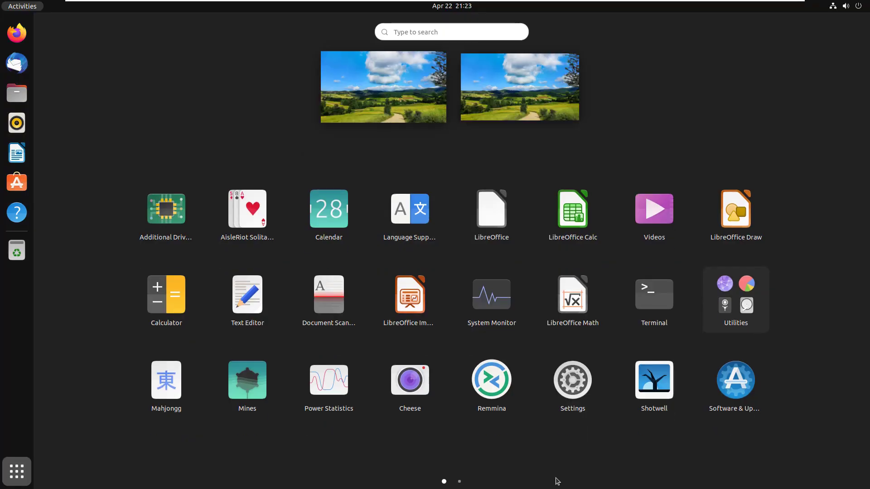
pyautogui.click(506, 225)
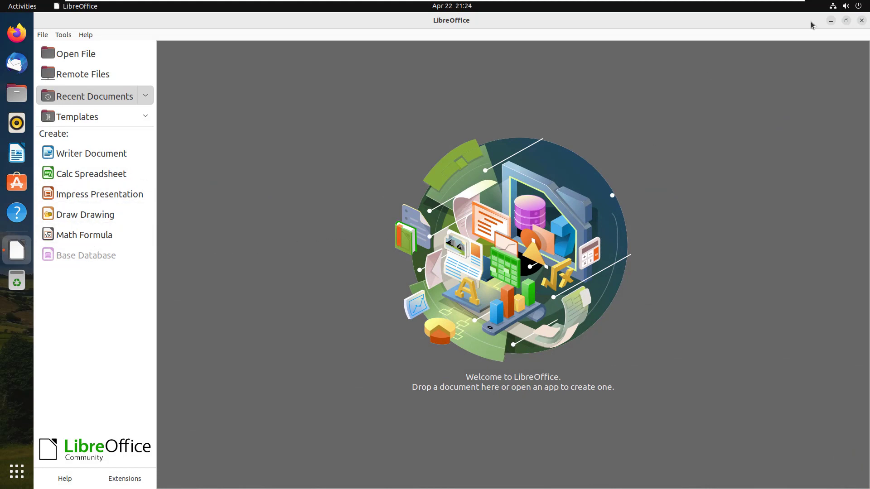
# - Close the LibreOffice Start Center and power off the computer via the system menu
pyautogui.click(861, 20)
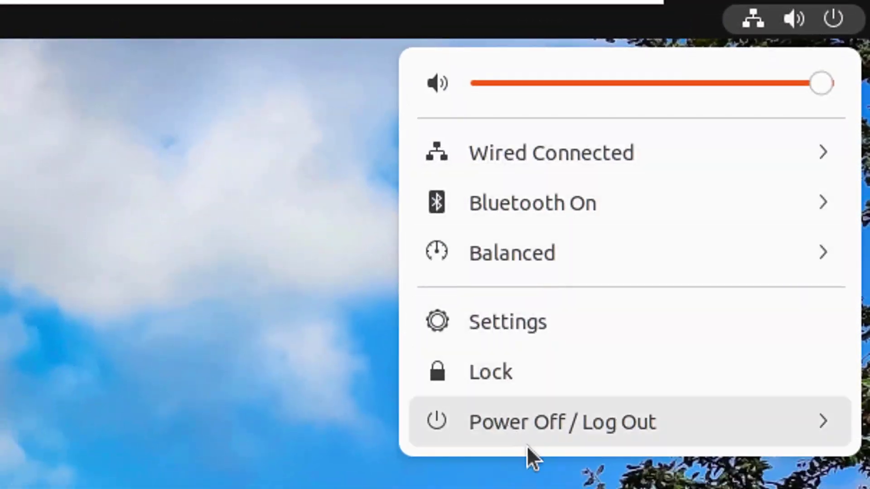
pyautogui.click(513, 423)
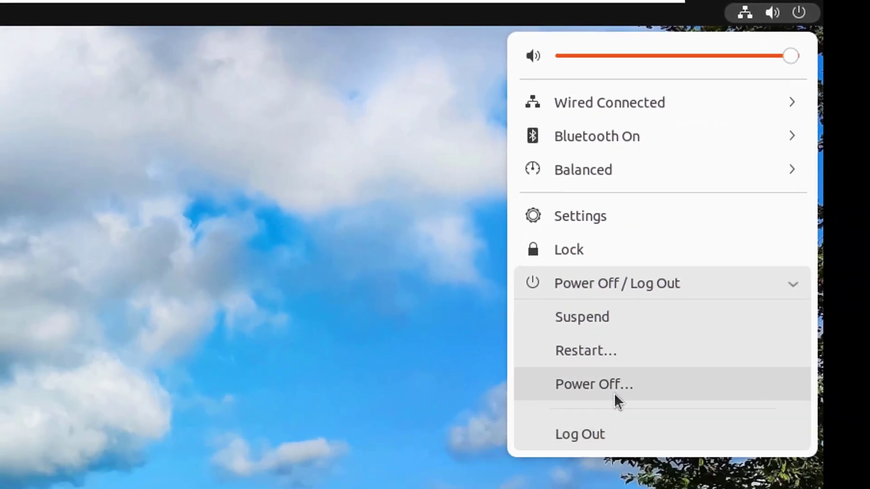
pyautogui.click(620, 380)
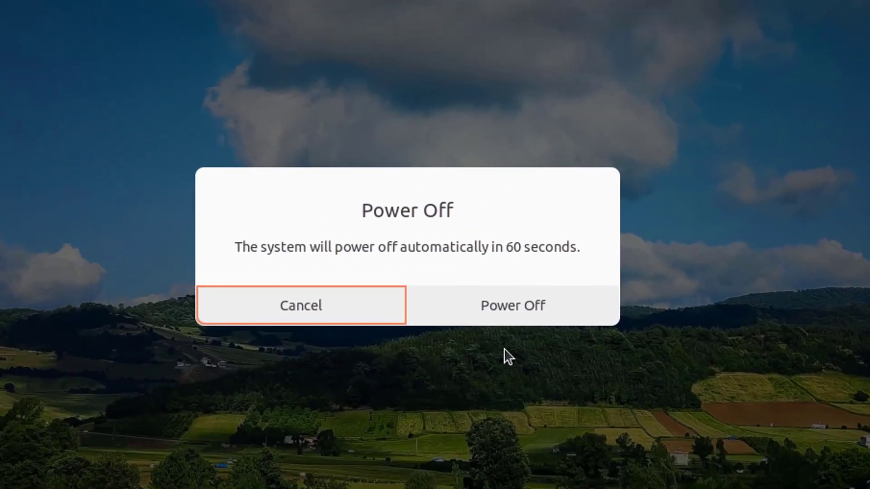
pyautogui.click(526, 295)
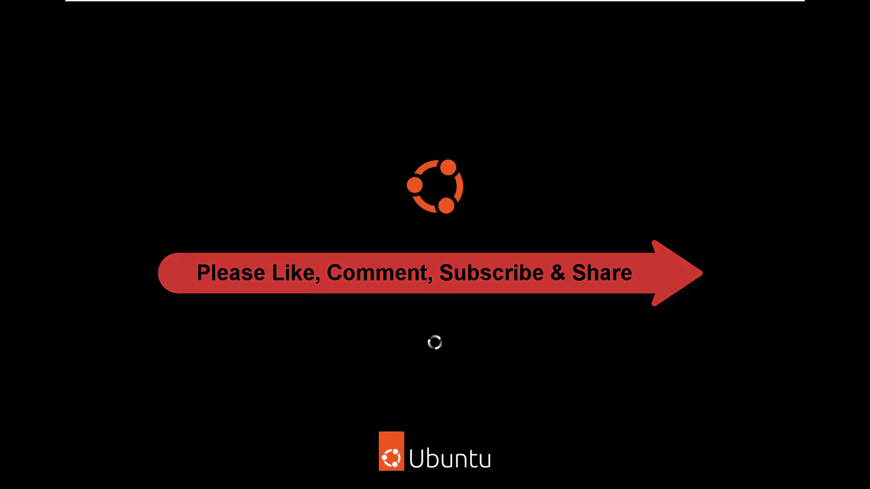